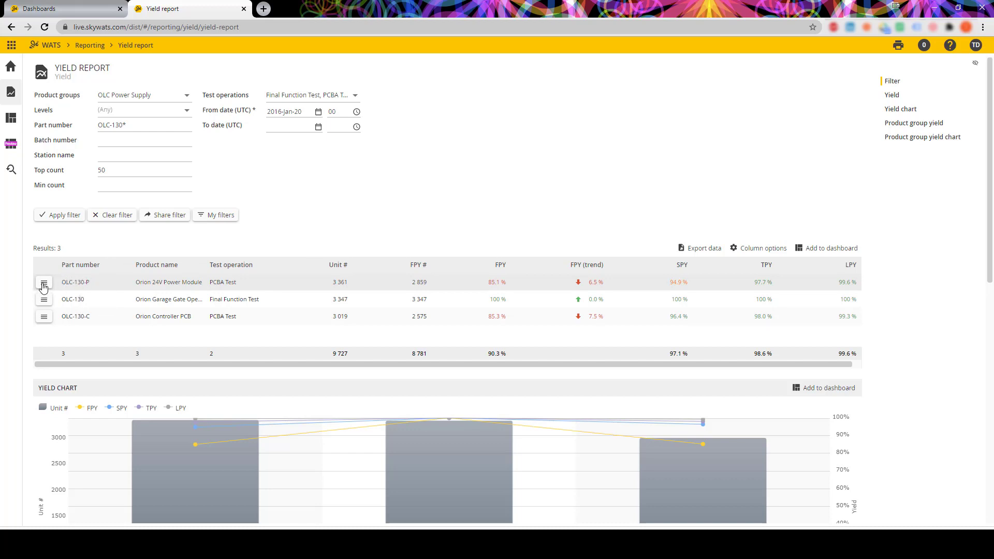
Step: Run Test step yield & analysis for part OLC-130-P, covering all listed software versions
left_click(44, 286)
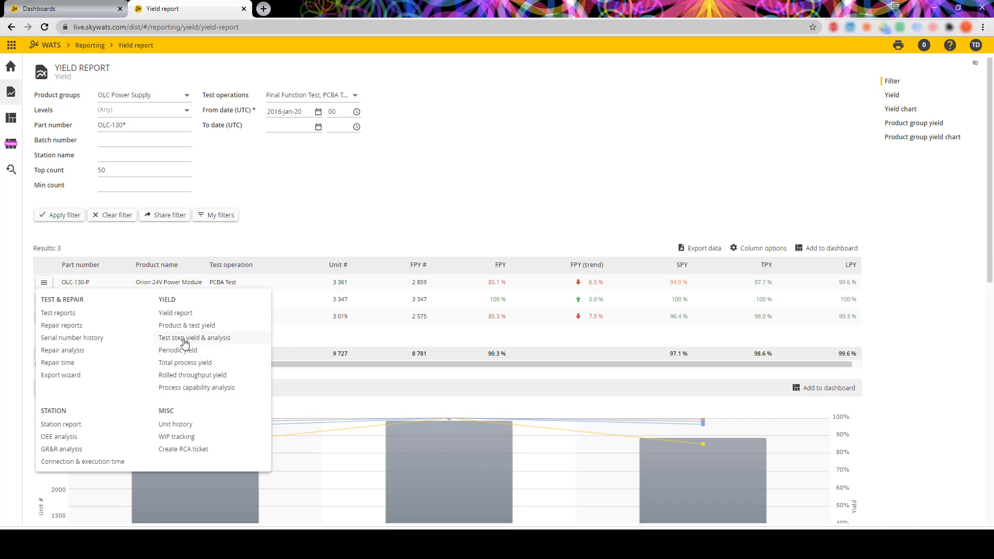
left_click(223, 341)
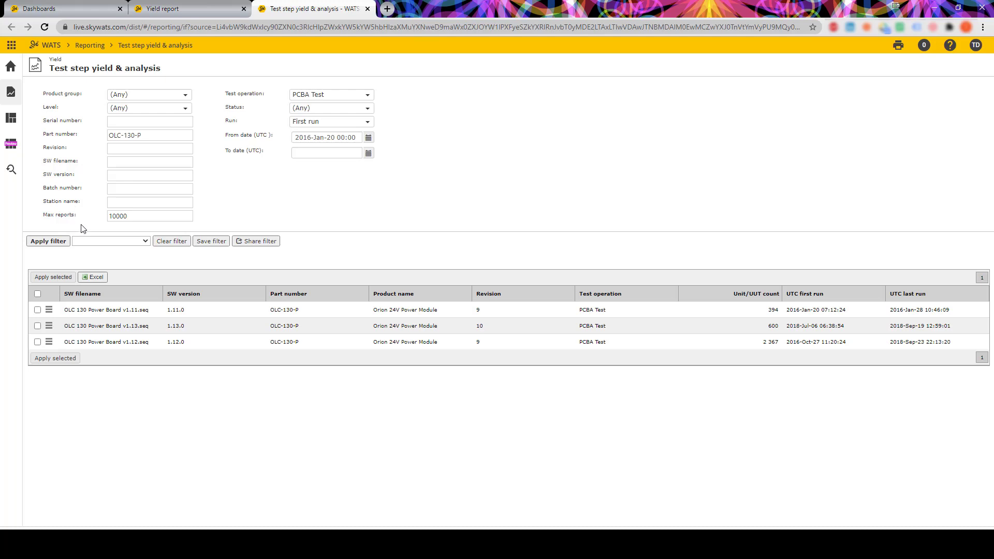
left_click(38, 295)
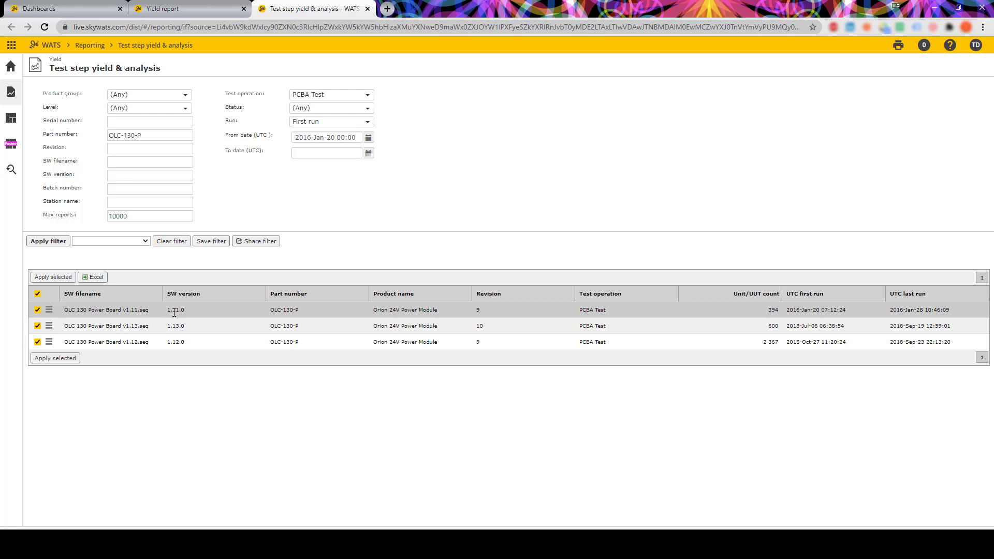
left_click(61, 360)
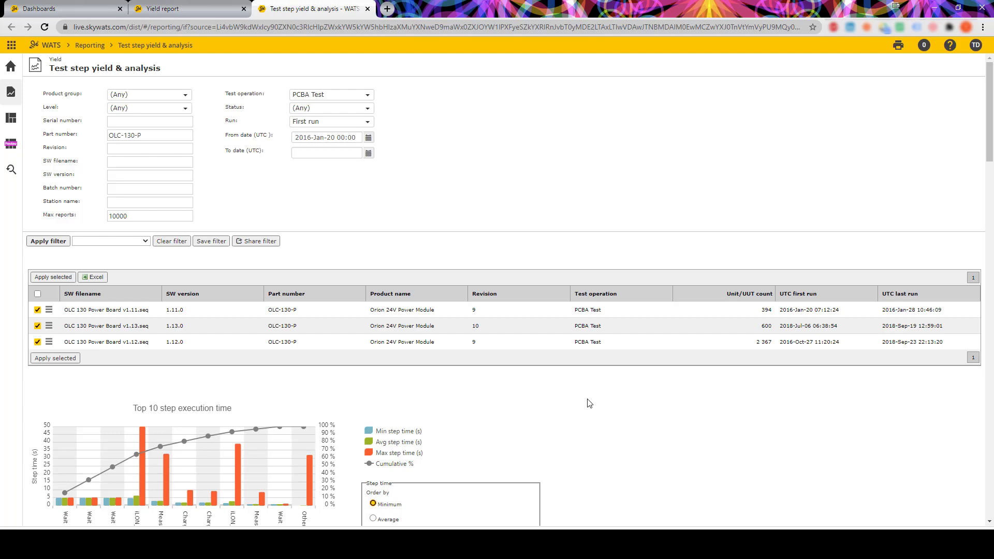
Step: Check the leading bars in the Top 10 failures chart and view the step details of Charge rate C31 (220µF)
scroll(589, 403, "down", 6)
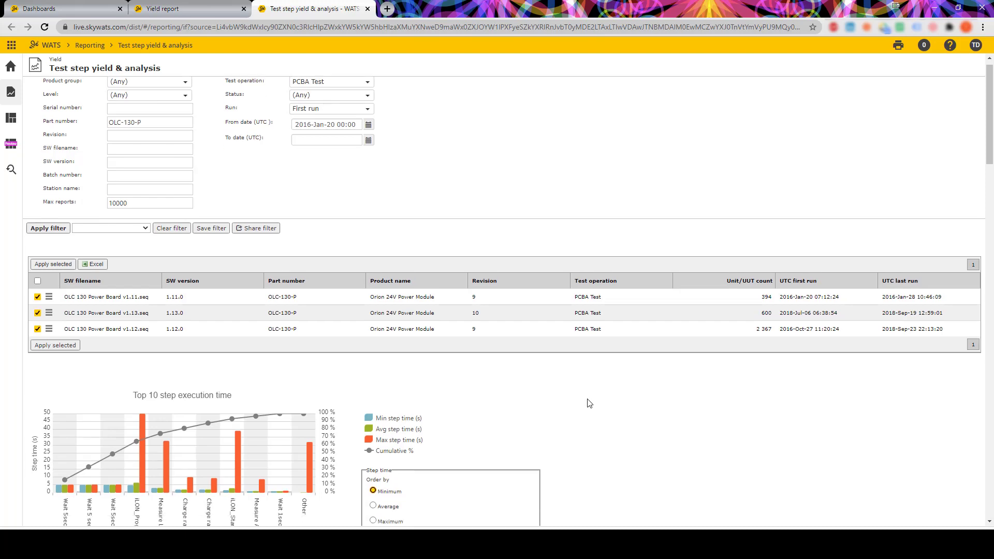
scroll(590, 403, "up", 1)
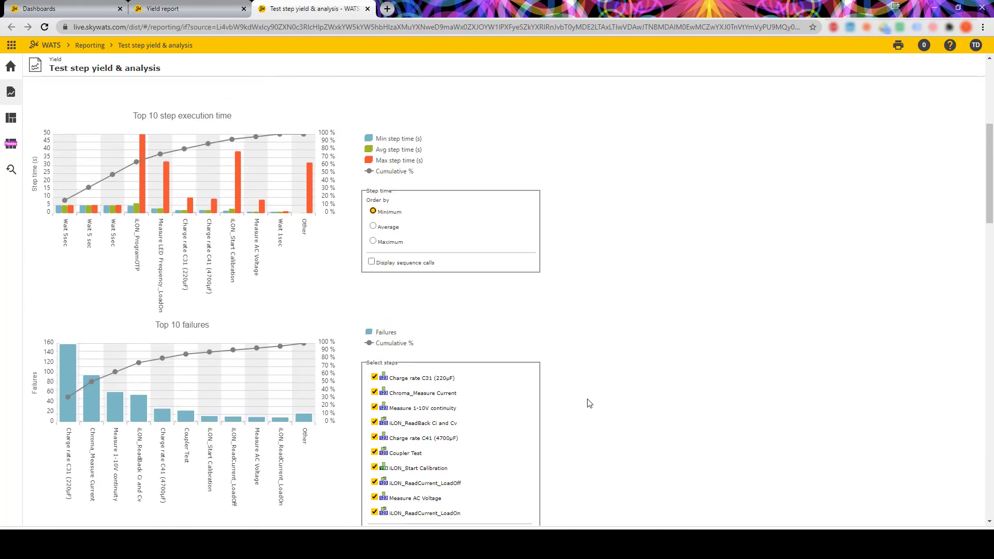
scroll(589, 403, "down", 1)
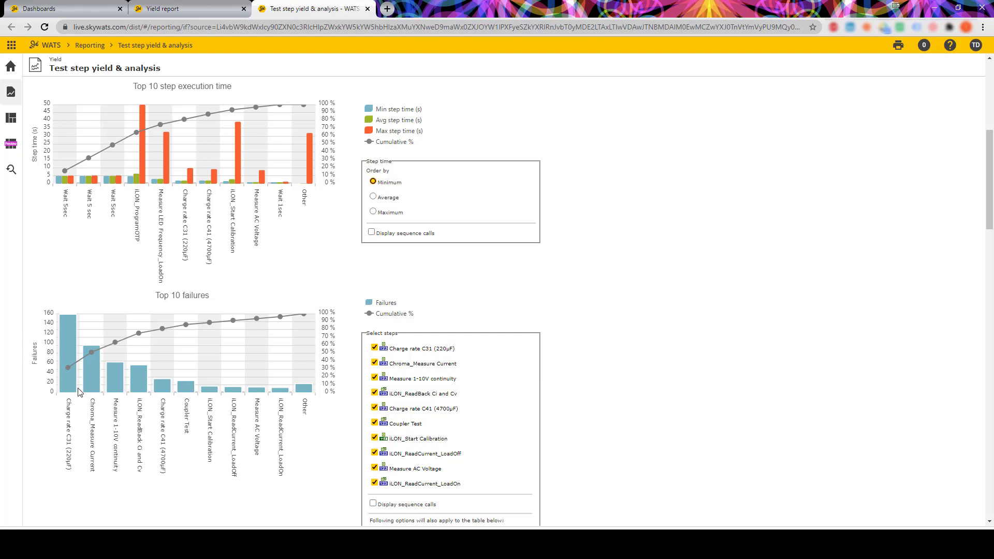
mouse_move(71, 386)
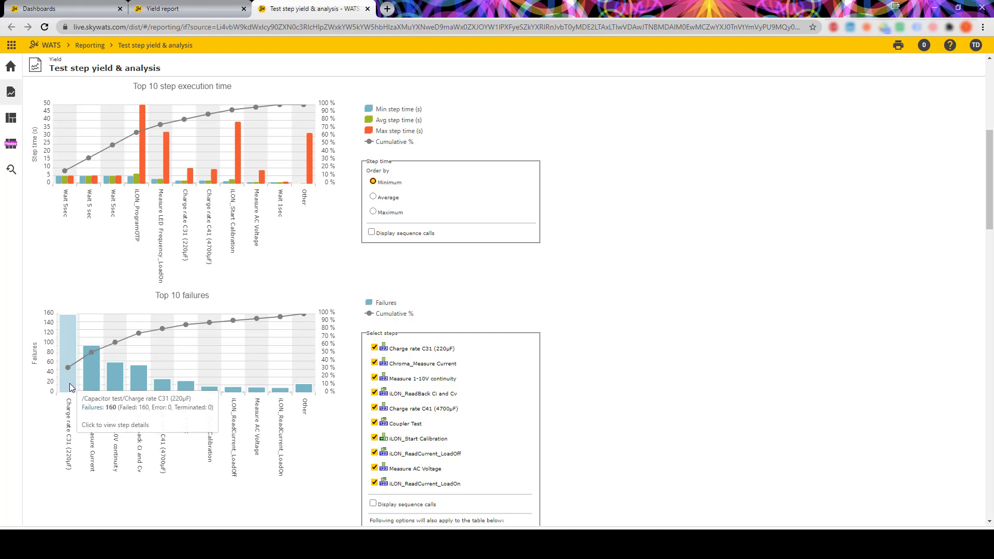
mouse_move(68, 368)
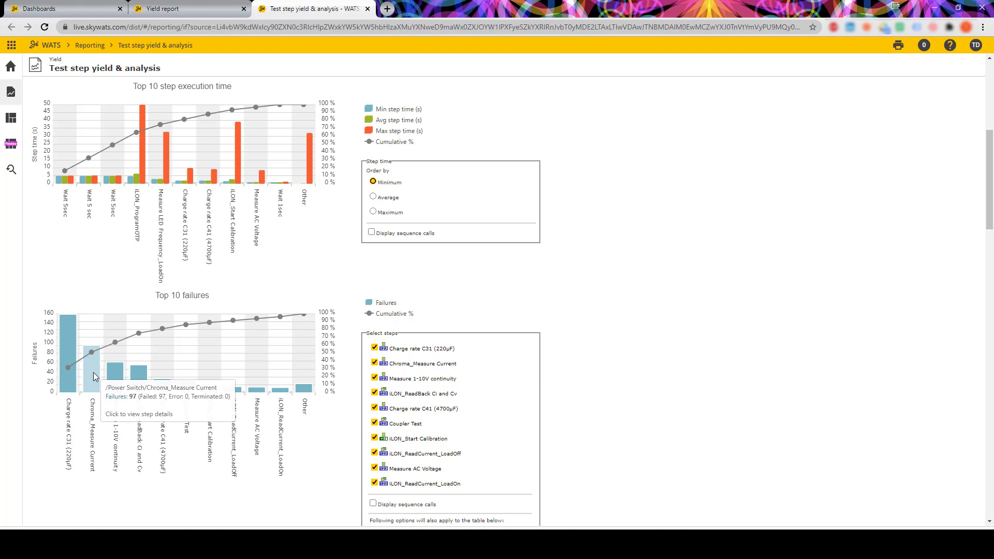
mouse_move(89, 349)
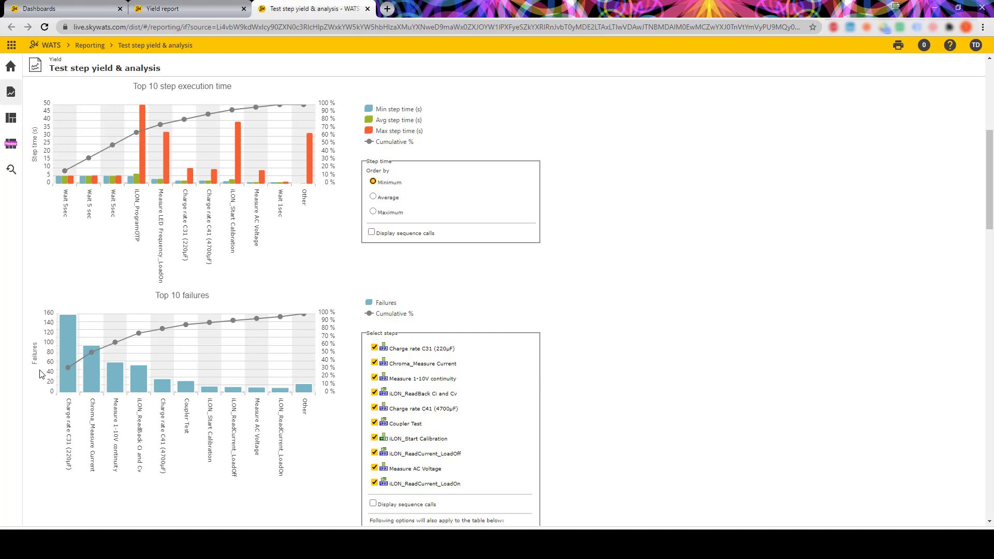
left_click(66, 346)
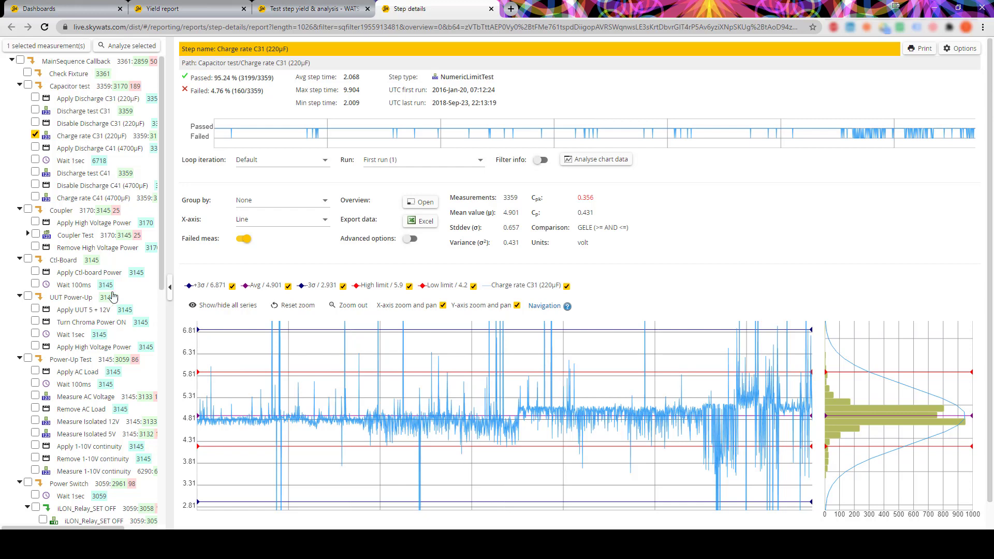
Step: Group the Charge rate C31 (220µF) measurements by revision and inspect individual data points of revision 10 in the chart
scroll(182, 265, "down", 1)
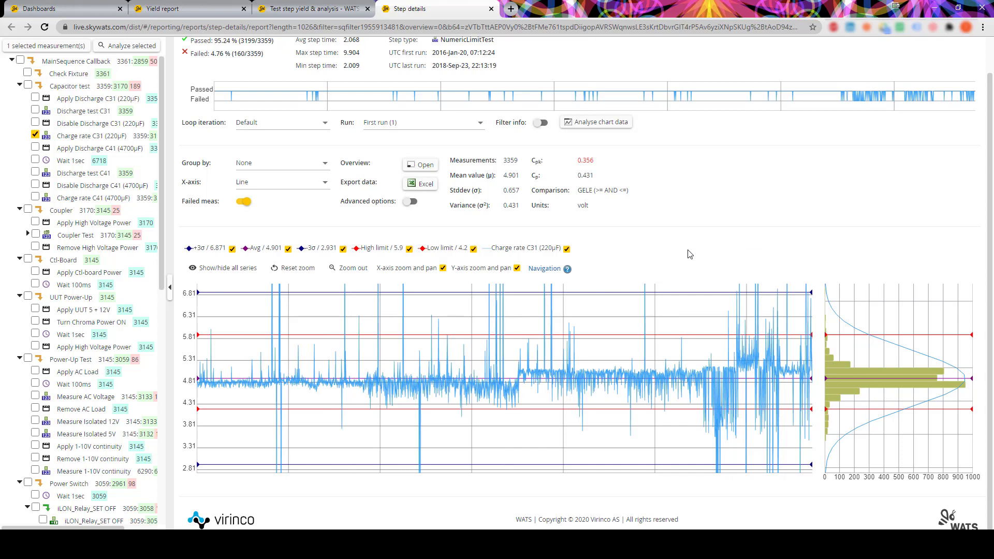
scroll(689, 255, "up", 1)
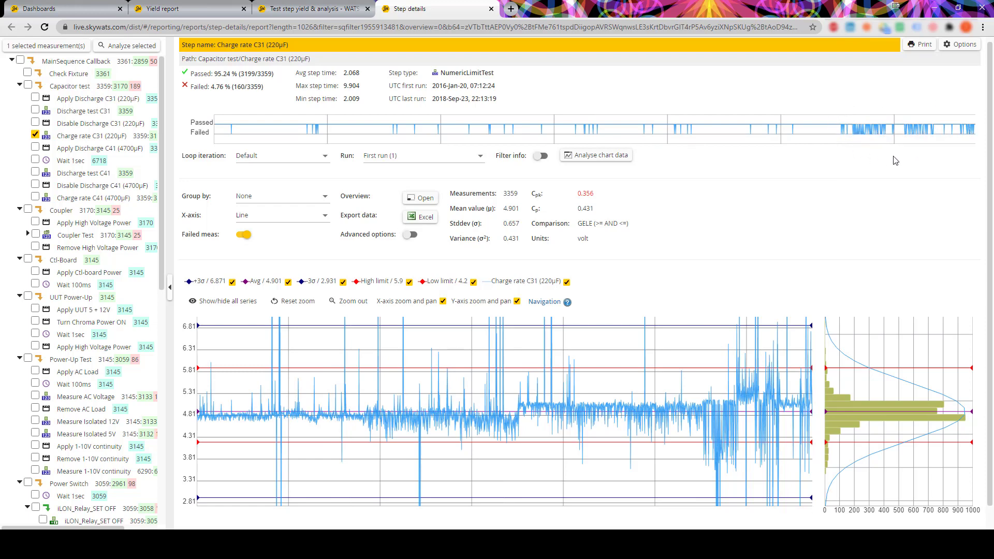
scroll(895, 160, "down", 1)
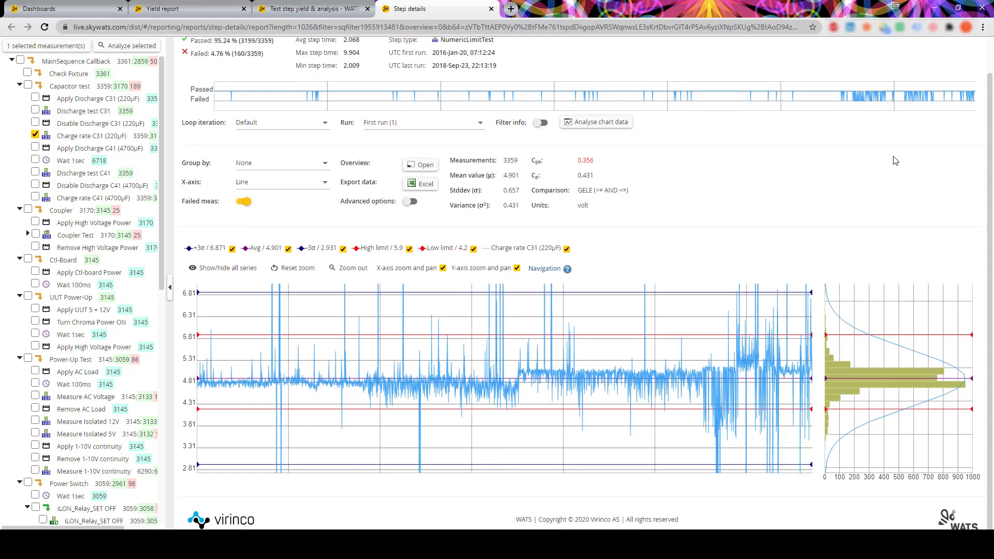
left_click(292, 168)
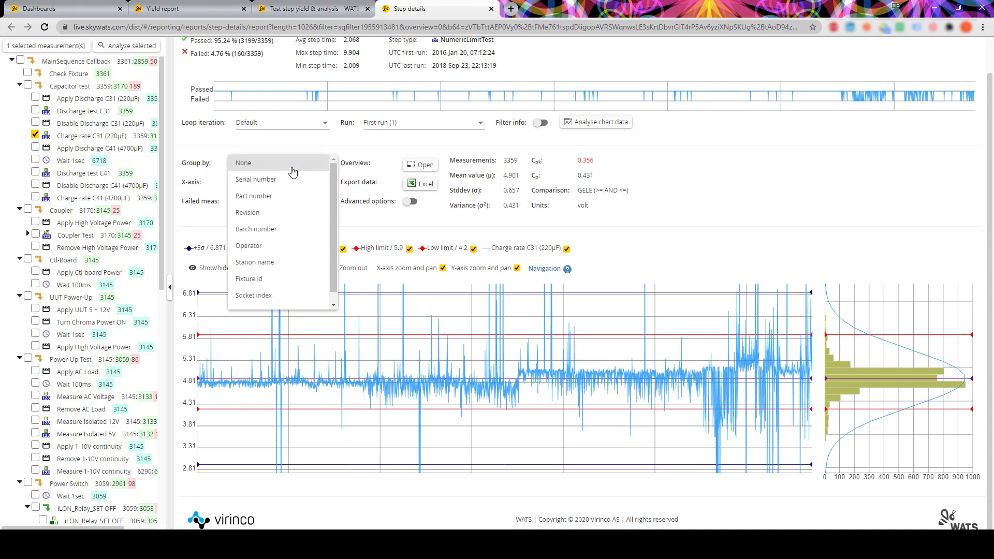
left_click(253, 217)
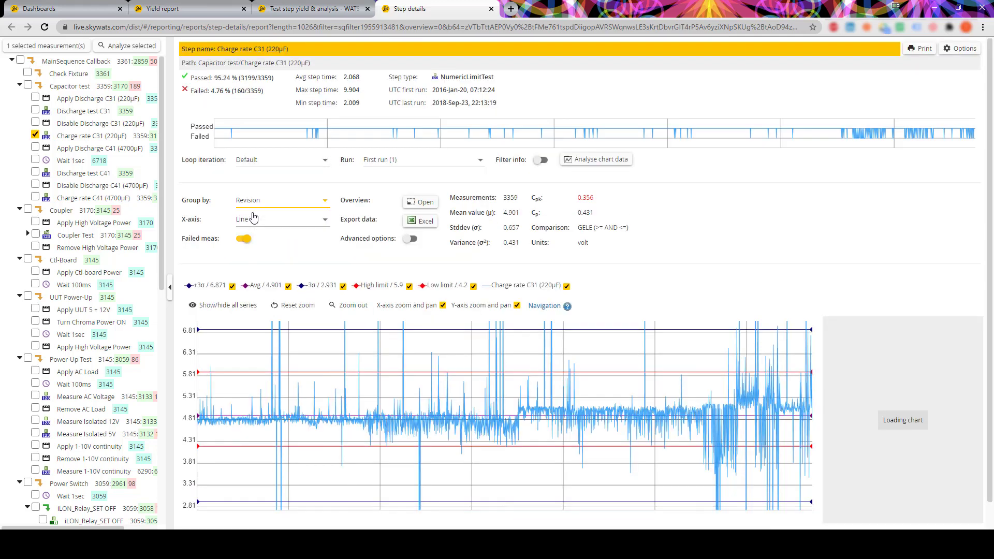
scroll(573, 235, "down", 1)
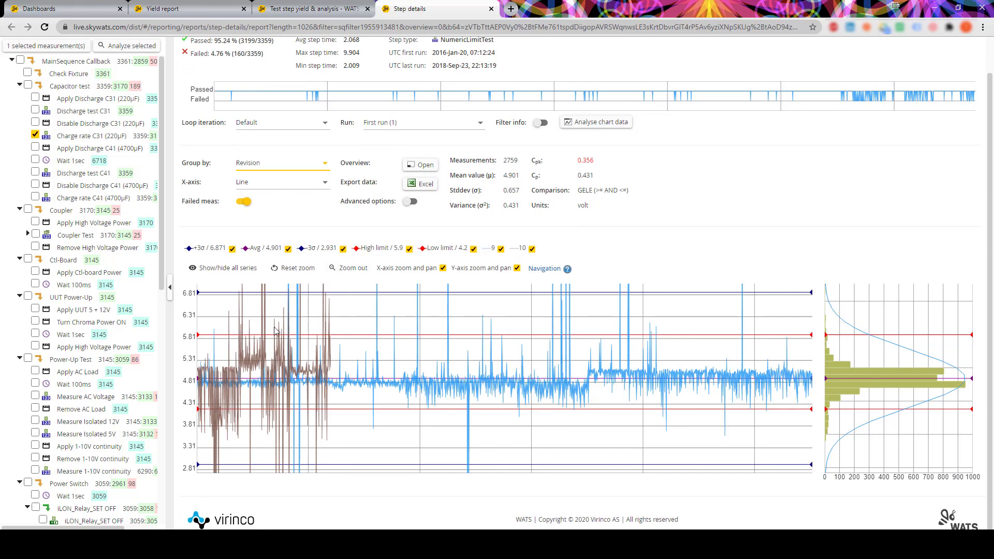
mouse_move(229, 432)
mouse_move(262, 291)
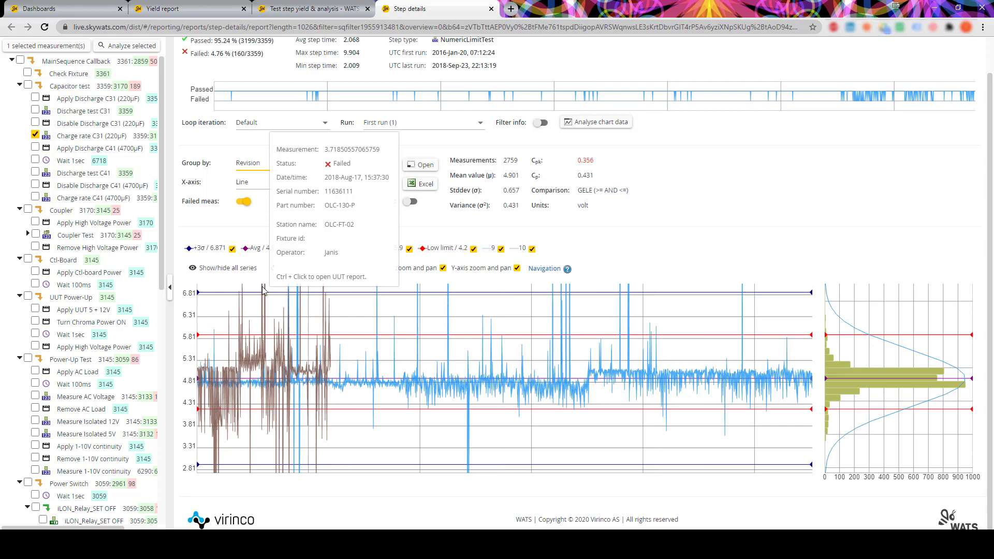
Step: Return to the yield report and open the Repair analysis for part OLC-130-P
left_click(198, 5)
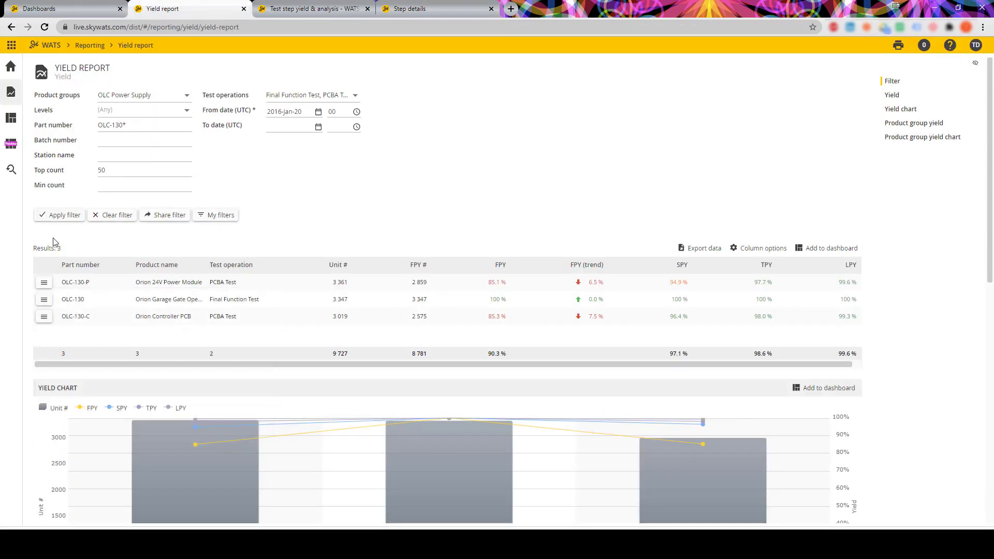
left_click(44, 285)
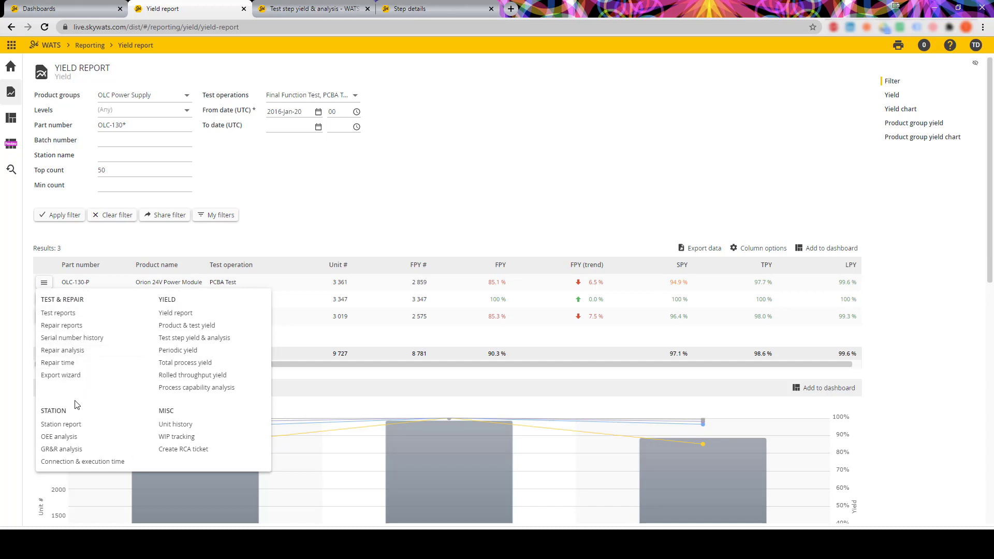
left_click(69, 355)
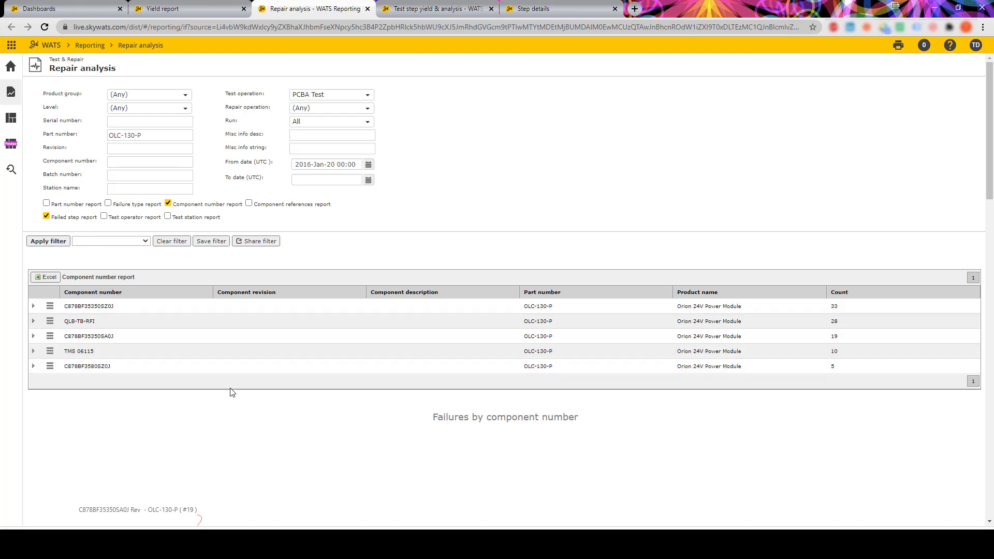
Step: Review the component number report and expand Charge rate C31 (220µF) in the Failed step report
scroll(232, 392, "down", 2)
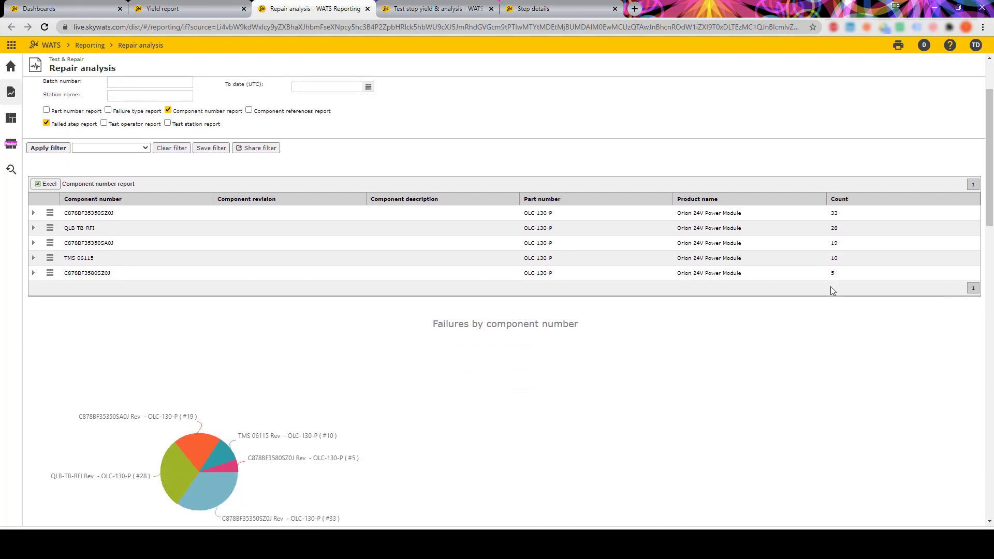
scroll(830, 286, "down", 2)
scroll(831, 288, "down", 10)
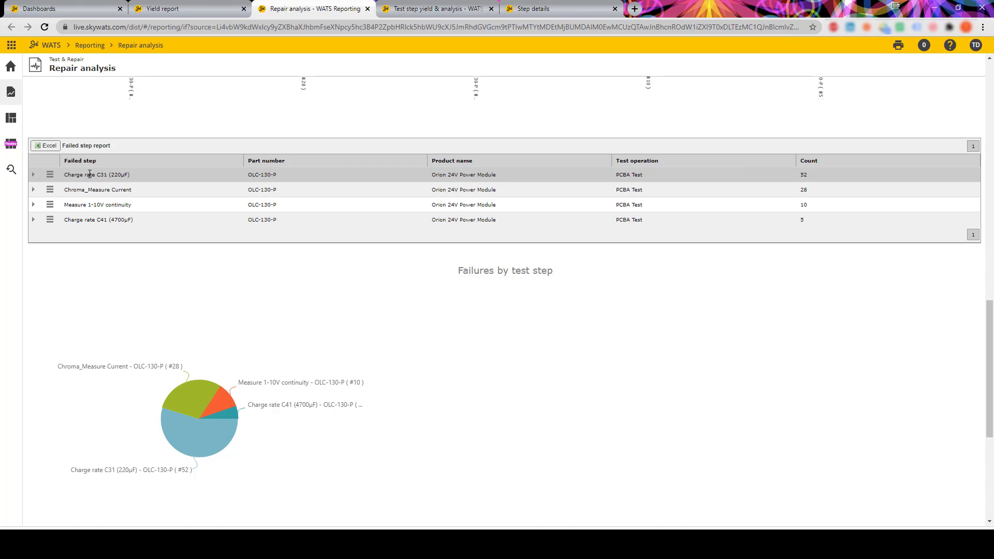
left_click(33, 176)
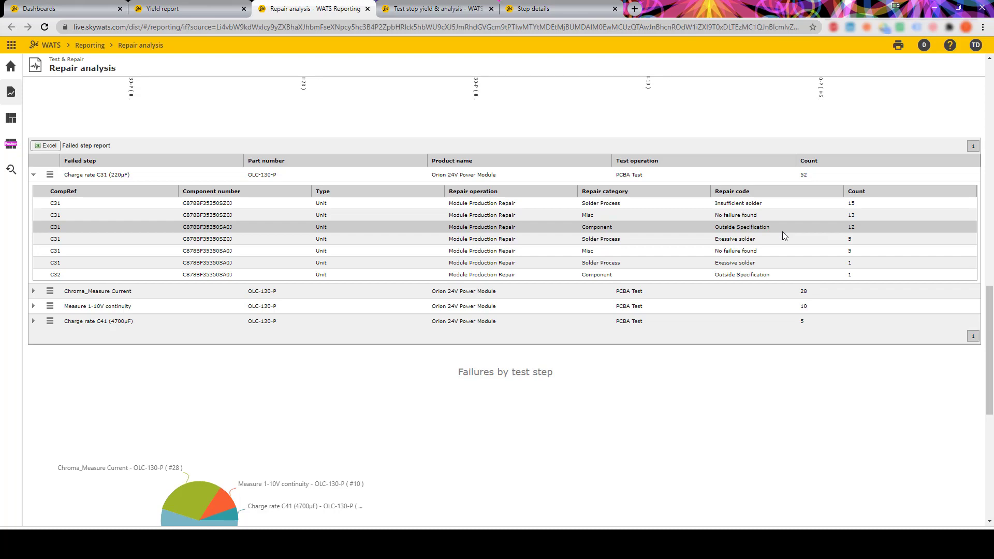
Step: Filter the repair analysis to revision 10 without the component number report, and expand Charge rate C31 (220µF) in the results
scroll(782, 232, "up", 15)
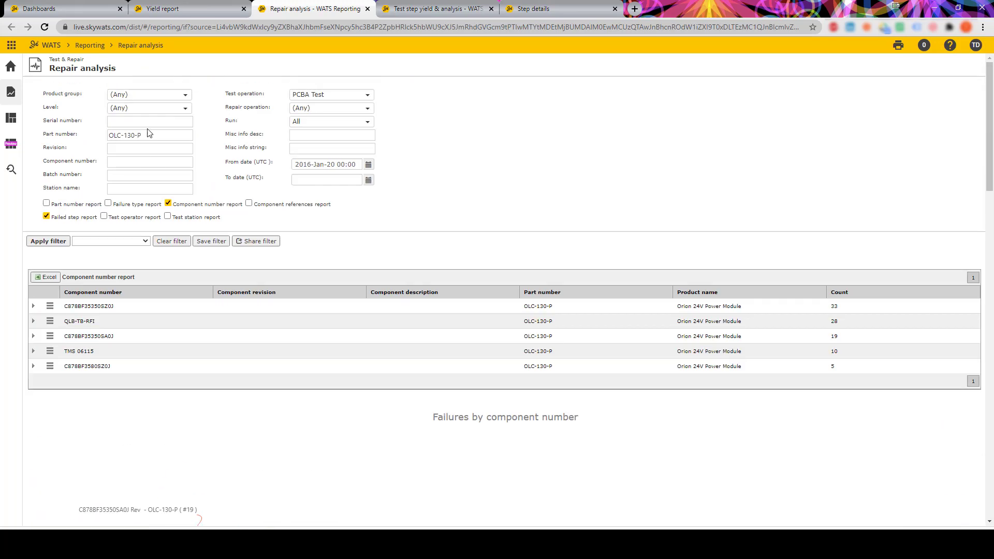
left_click(117, 151)
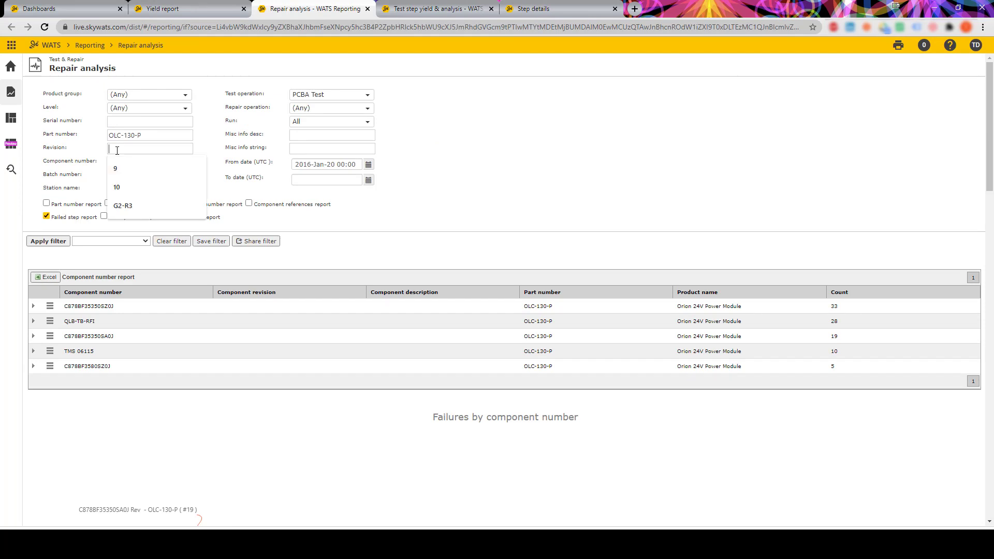
type("q")
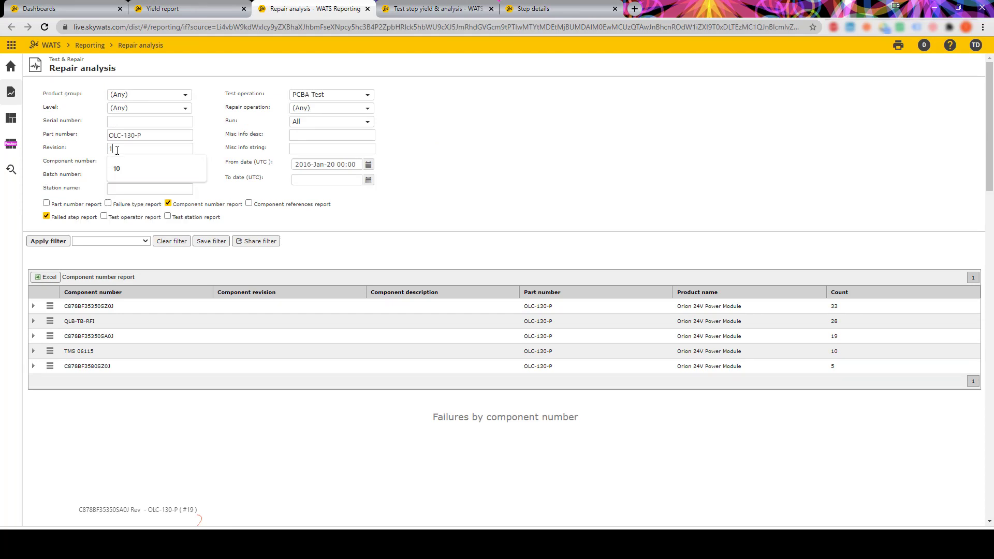
type("0")
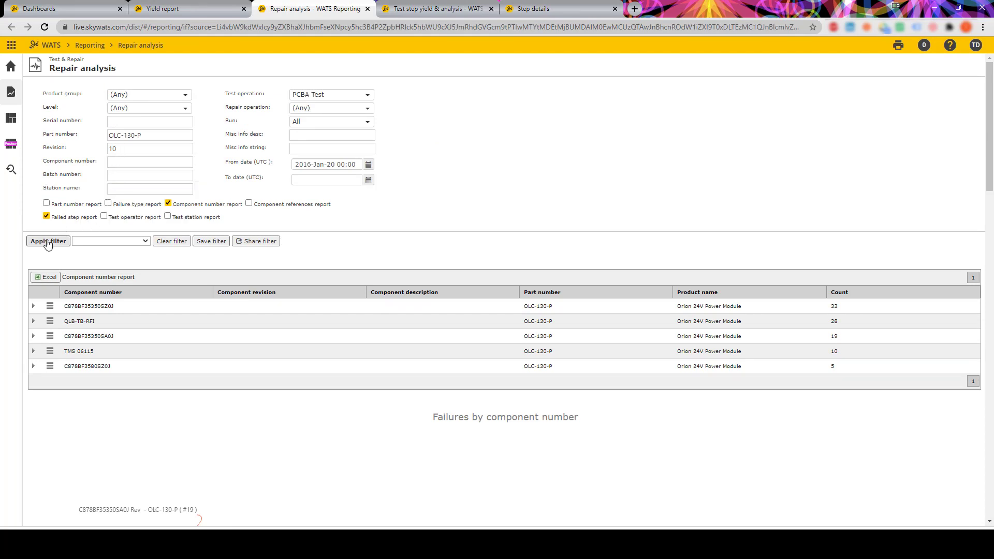
left_click(169, 203)
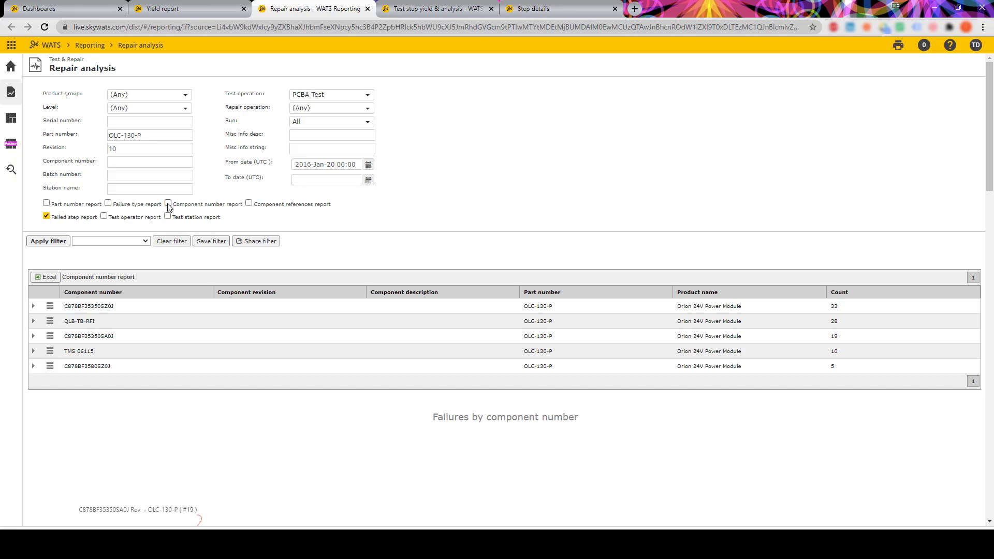
left_click(48, 241)
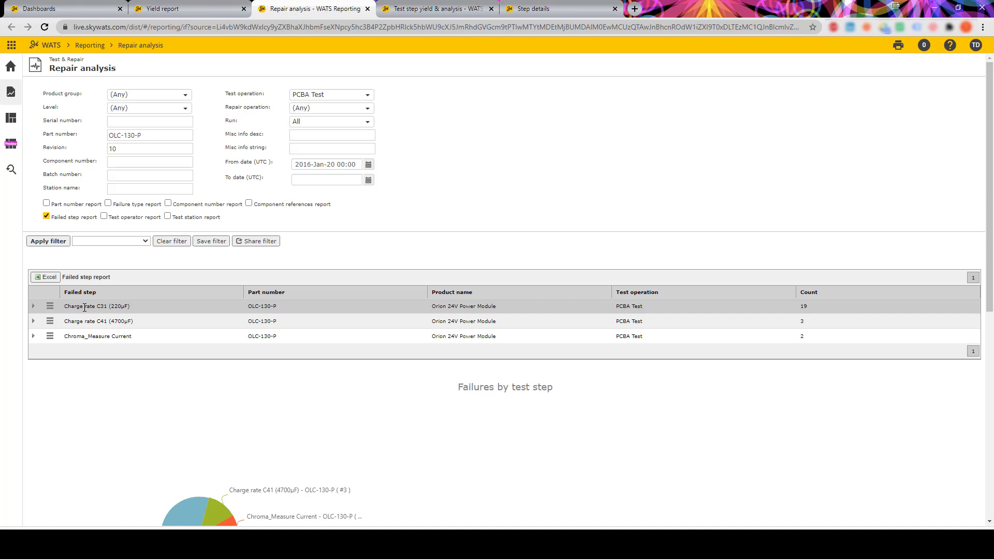
left_click(33, 307)
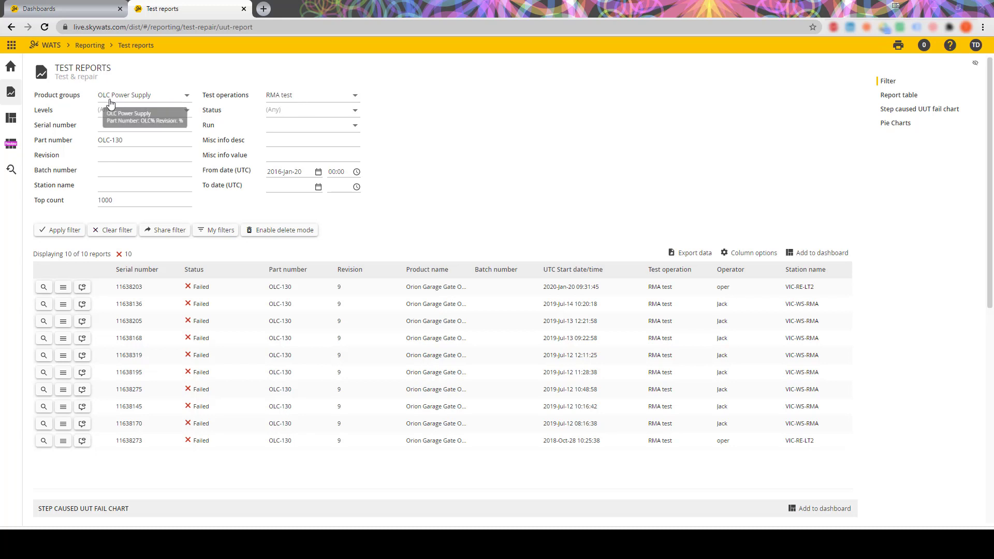
Step: Check the test operation selection, apply the OLC-130 RMA test filter to the test reports, and view the step-caused failure chart
left_click(291, 96)
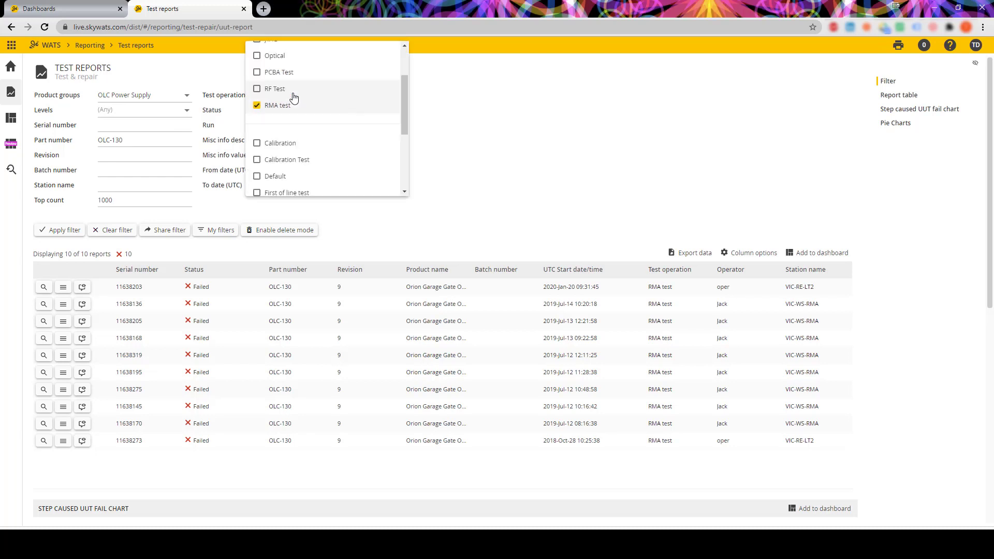
scroll(298, 116, "up", 2)
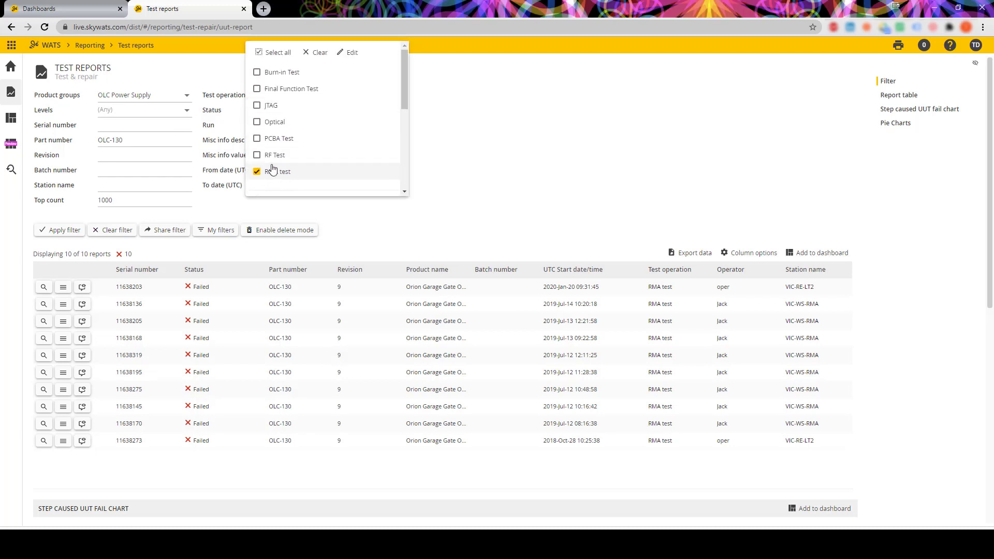
left_click(431, 138)
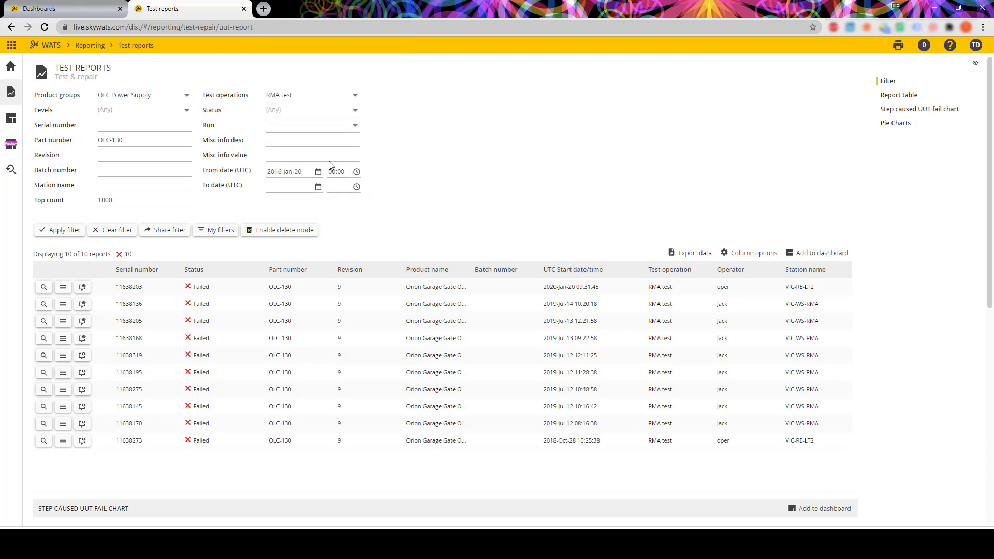
left_click(62, 230)
scroll(896, 261, "down", 1)
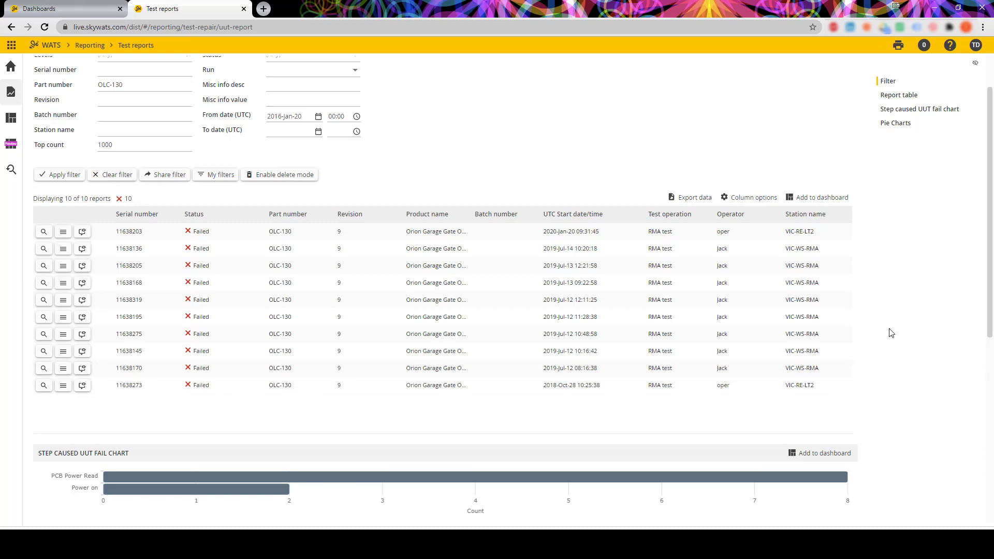
Step: Examine the step-caused failure chart, pie charts and report table for the OLC-130 RMA tests
scroll(891, 332, "down", 3)
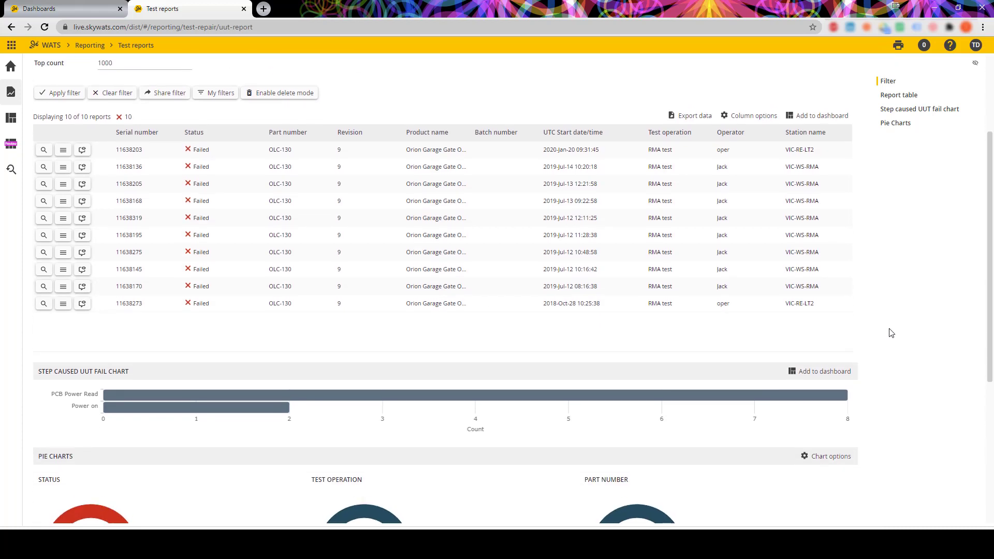
scroll(891, 333, "down", 5)
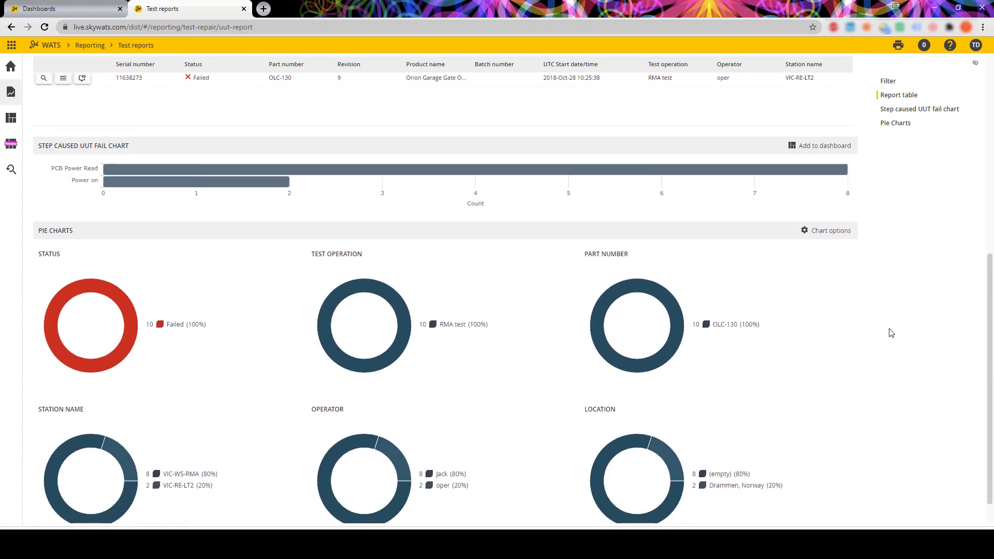
mouse_move(688, 169)
scroll(928, 248, "up", 3)
scroll(927, 247, "down", 1)
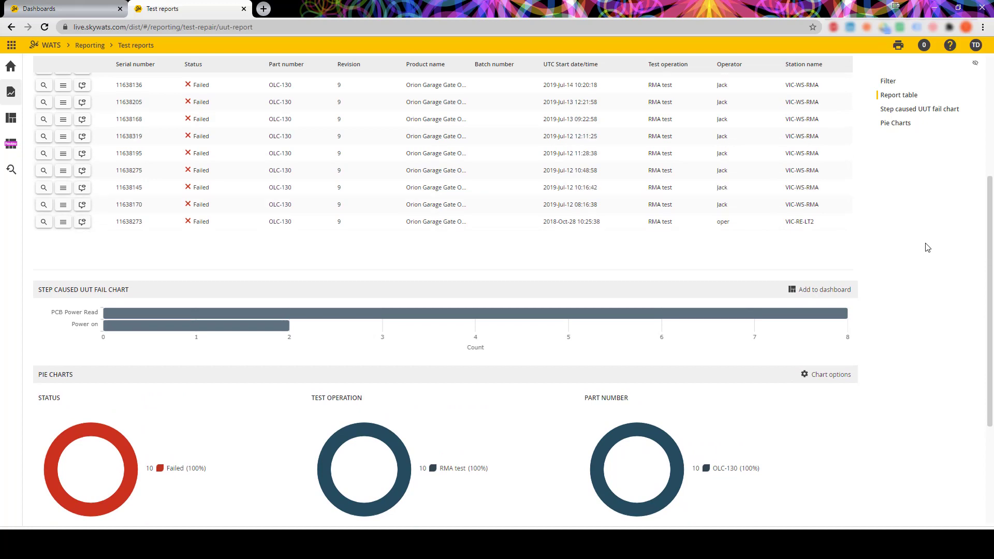
scroll(927, 247, "down", 3)
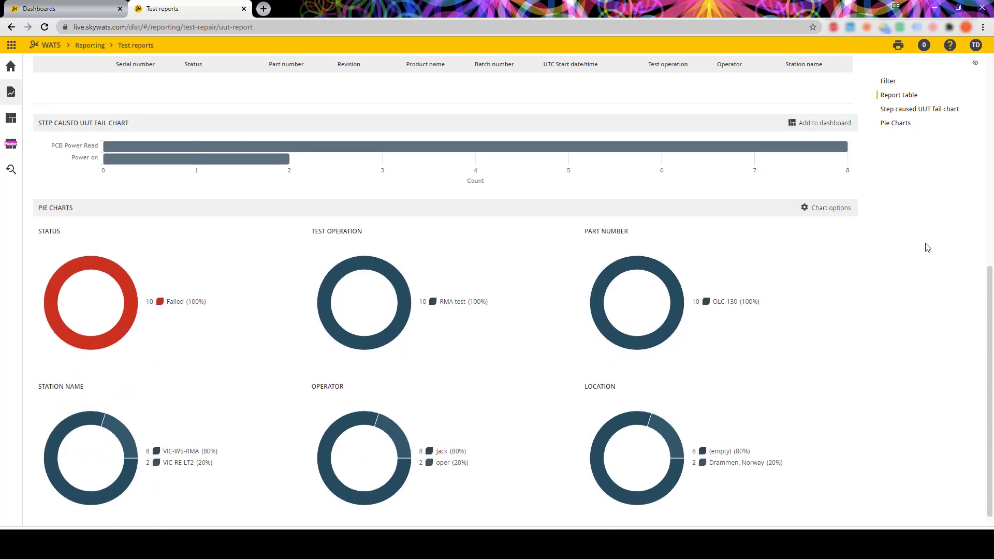
scroll(927, 247, "up", 6)
scroll(927, 248, "up", 3)
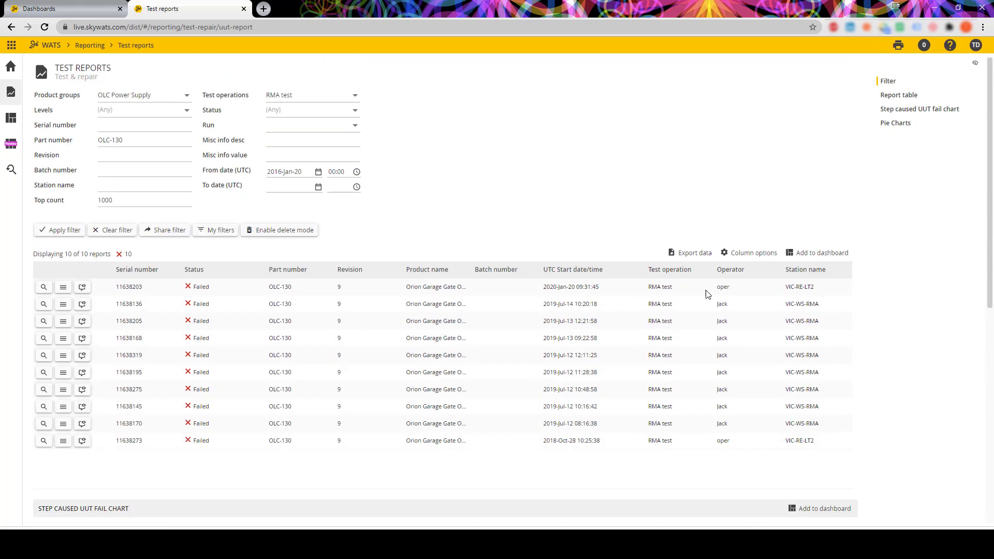
Step: Change the part number to OLC-130-P and apply the filter to the RMA test reports
left_click(138, 141)
left_click(151, 141)
type("-P")
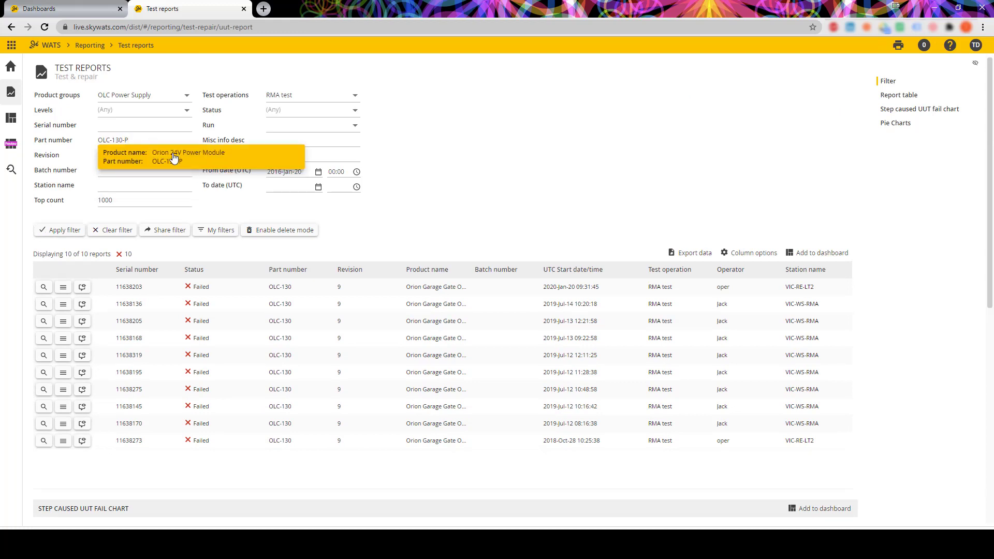
left_click(173, 158)
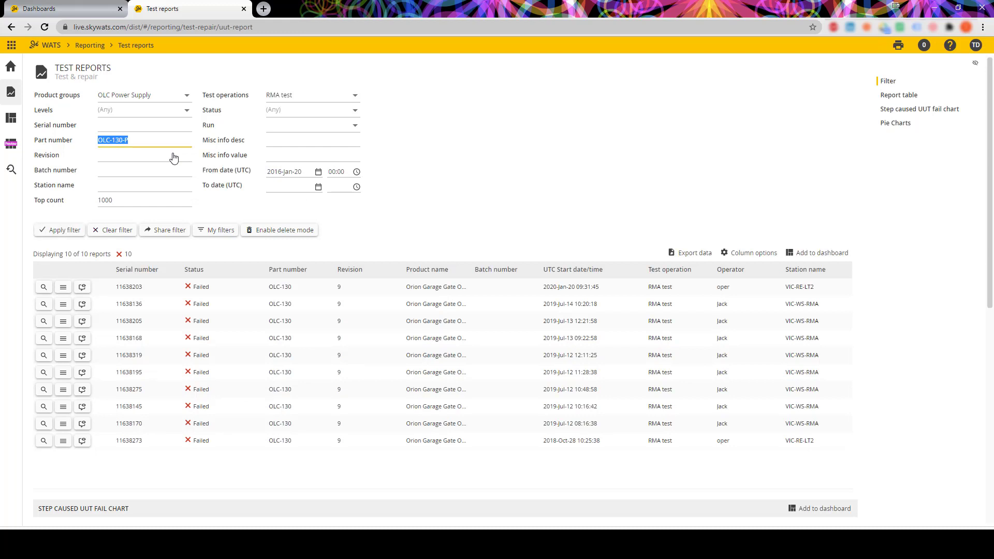
left_click(59, 230)
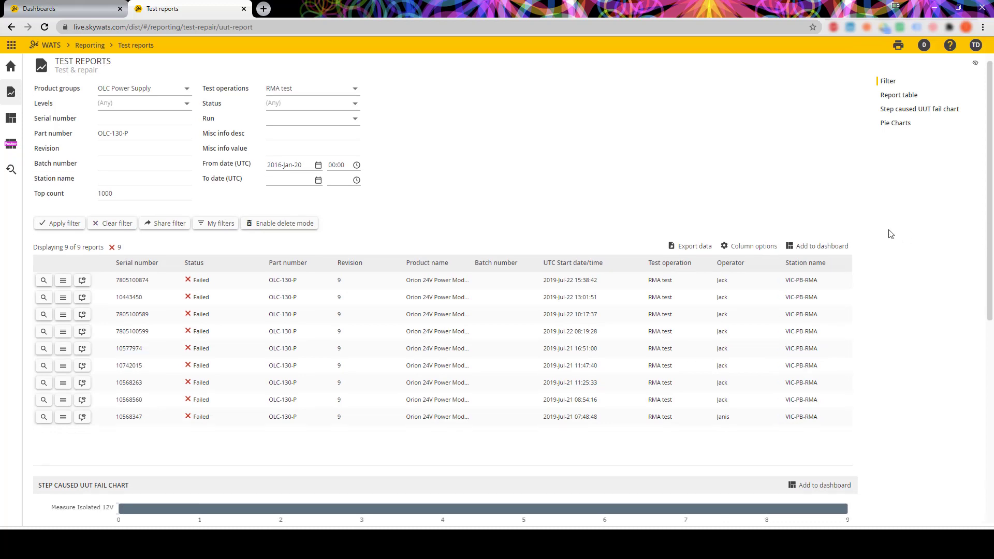
Step: Examine the OLC-130-P failure chart and pie charts, and check the options for visible pie charts
scroll(890, 234, "down", 2)
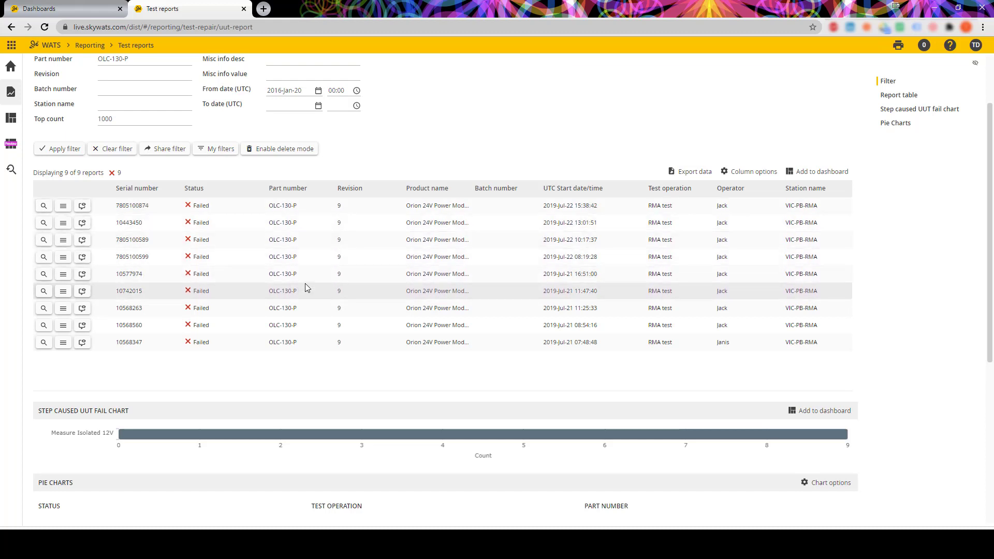
scroll(307, 287, "down", 3)
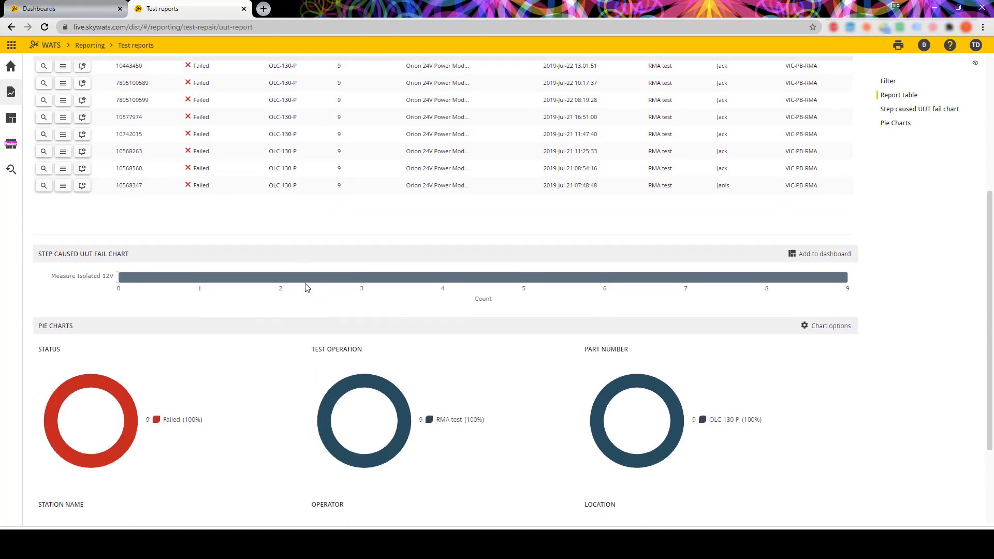
scroll(171, 310, "down", 1)
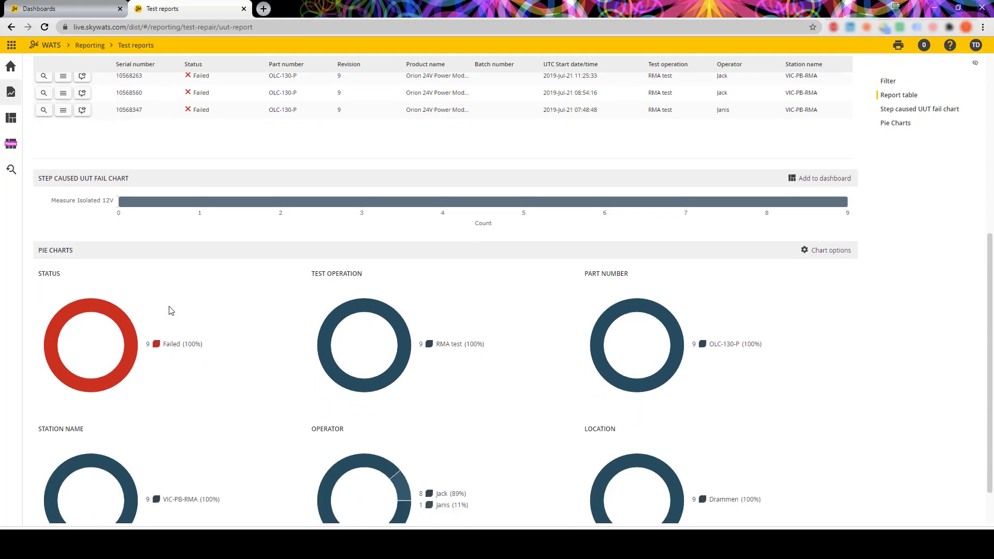
mouse_move(132, 205)
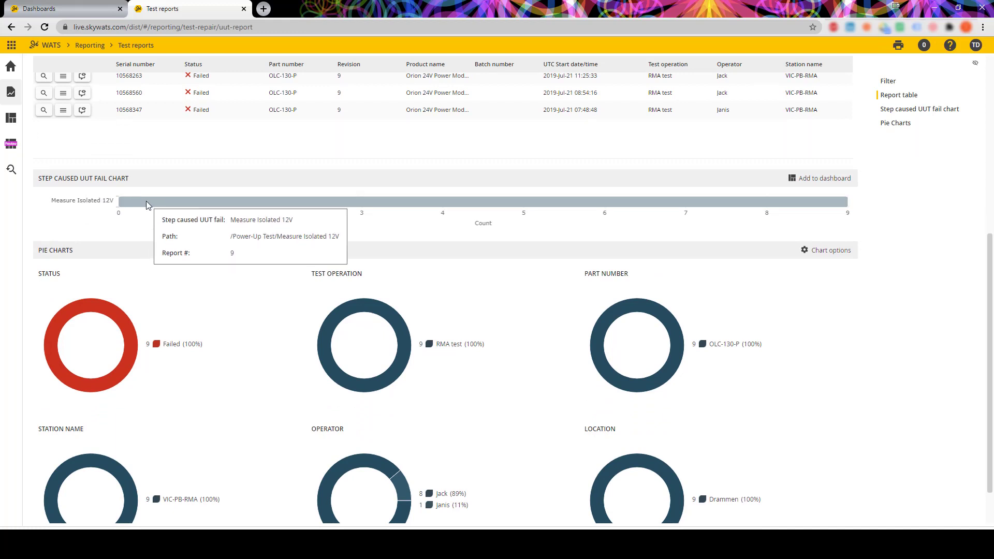
scroll(147, 205, "down", 1)
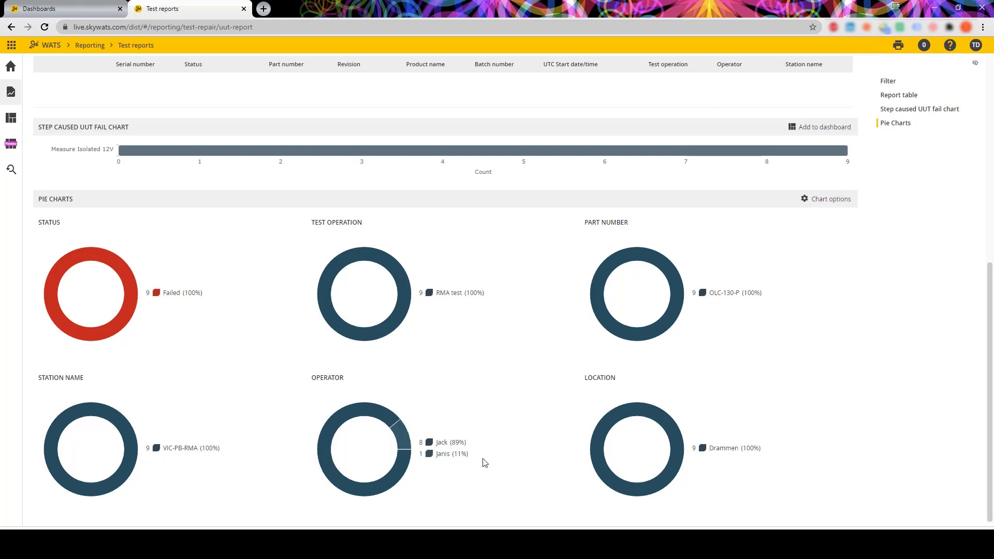
left_click(813, 201)
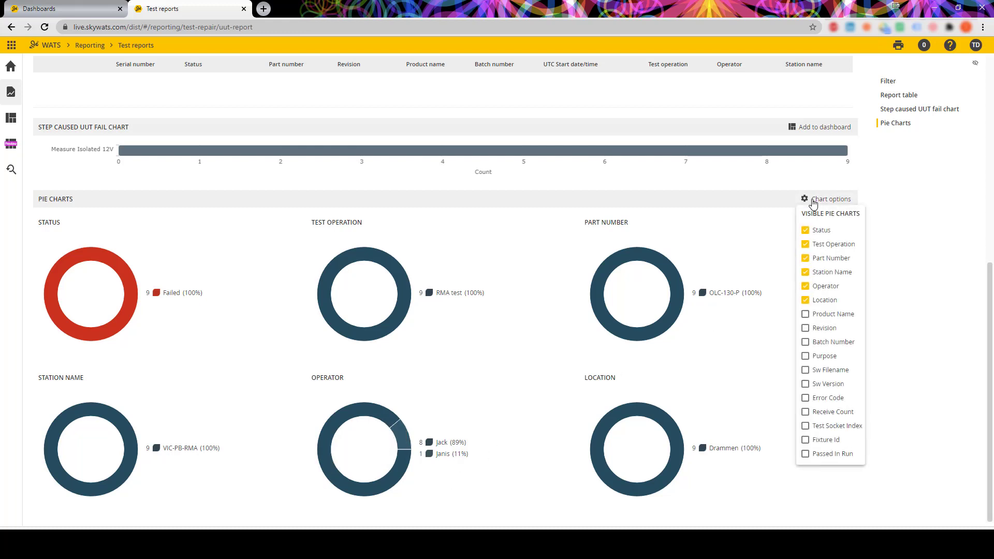
left_click(731, 229)
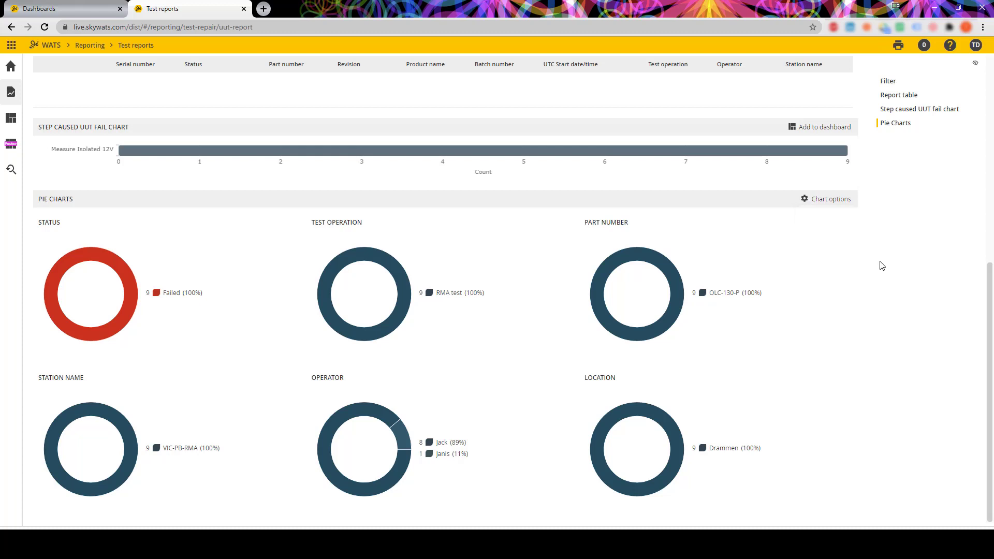
Step: Inspect the Measure Isolated 12V bar's details in the step-caused failure chart against the report table and filter
scroll(880, 266, "up", 4)
scroll(880, 264, "up", 2)
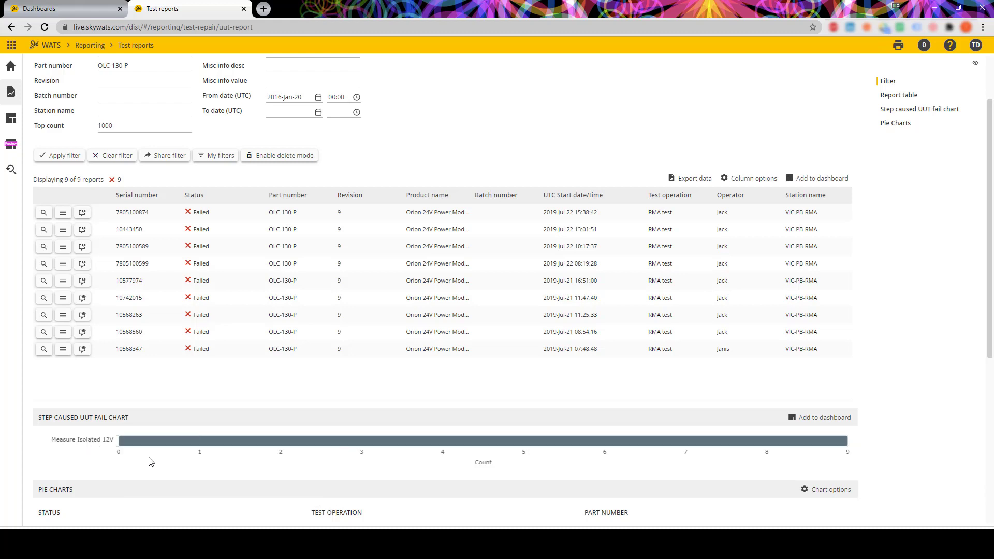
mouse_move(154, 444)
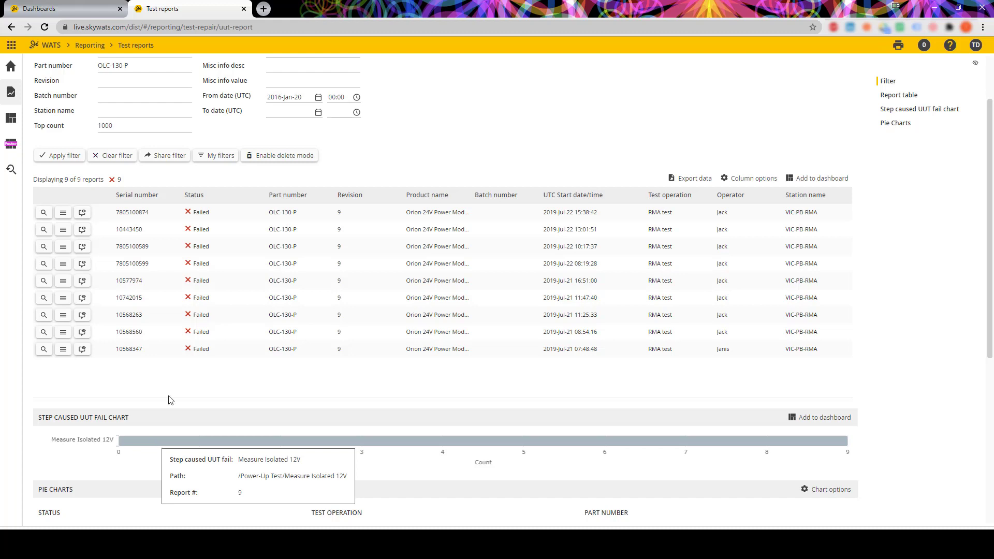
scroll(189, 282, "up", 2)
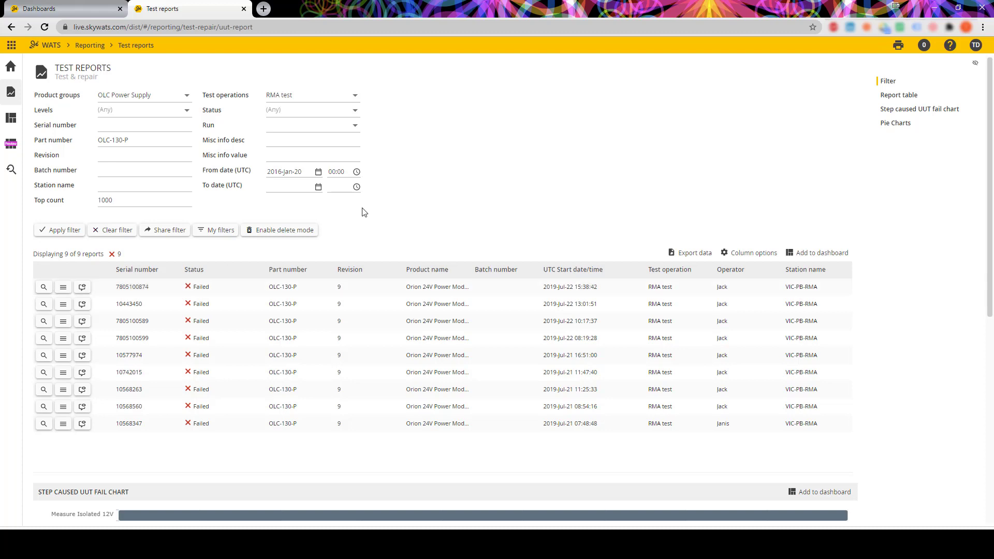
Step: Open Process capability analysis from the first OLC-130-P report and filter it to the PCBA Test operation instead of RMA test
left_click(63, 288)
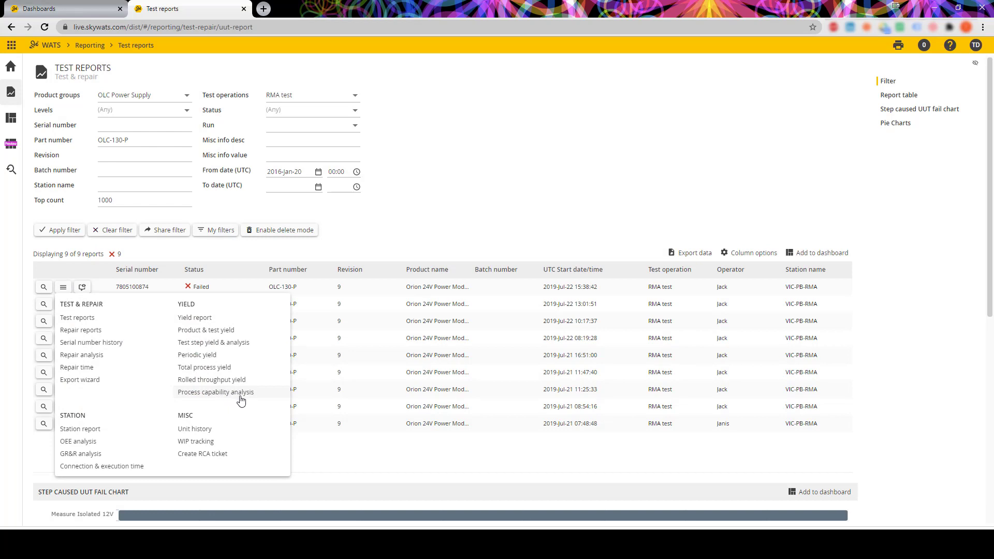
left_click(241, 392)
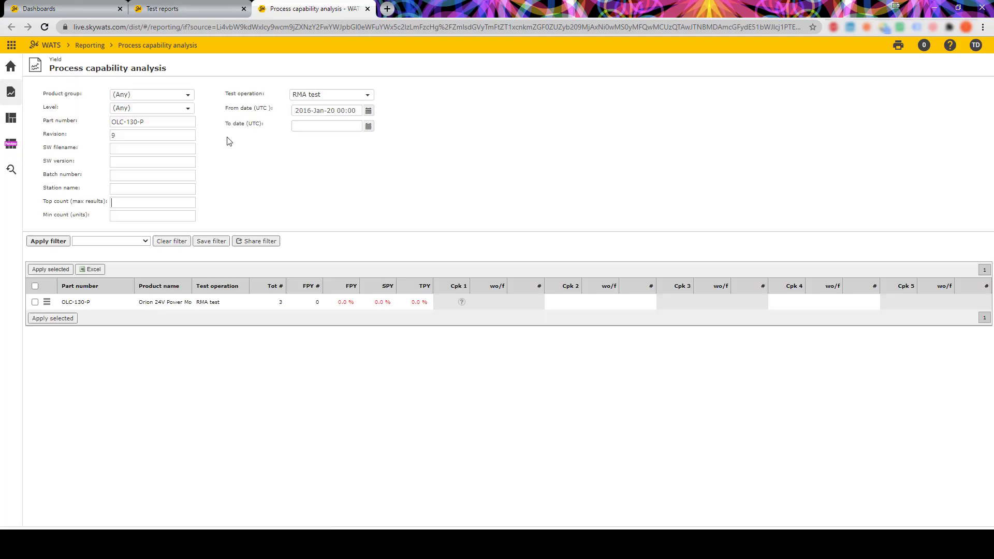
left_click(323, 95)
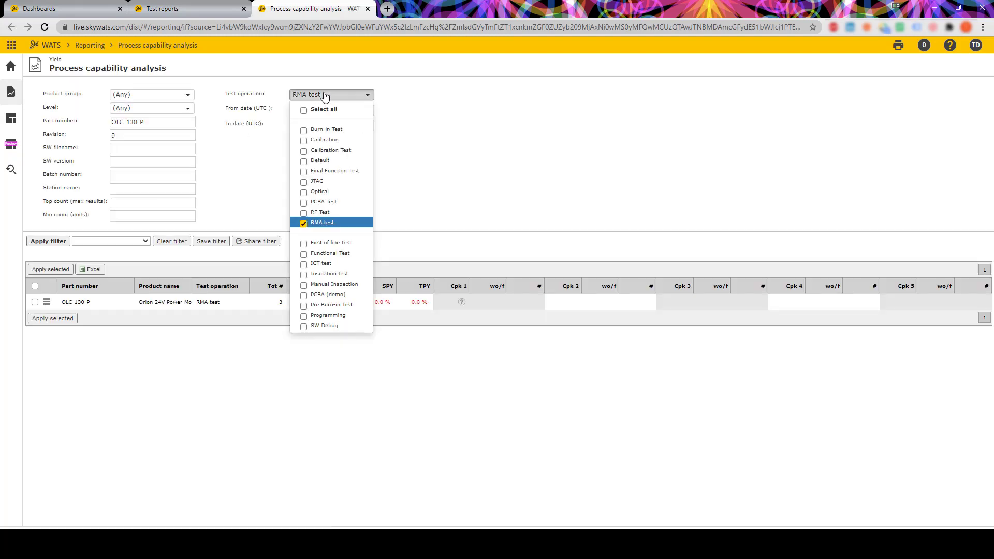
left_click(305, 224)
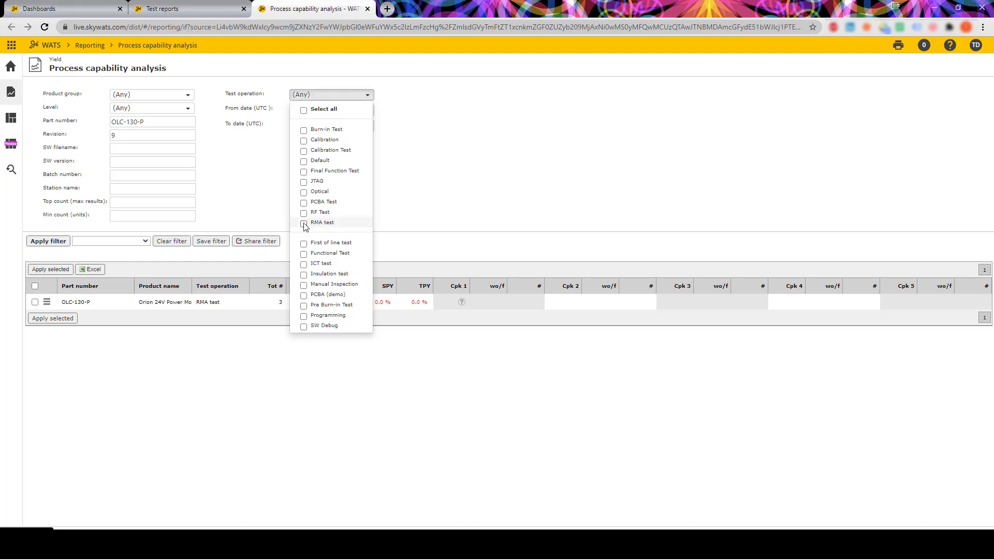
left_click(304, 204)
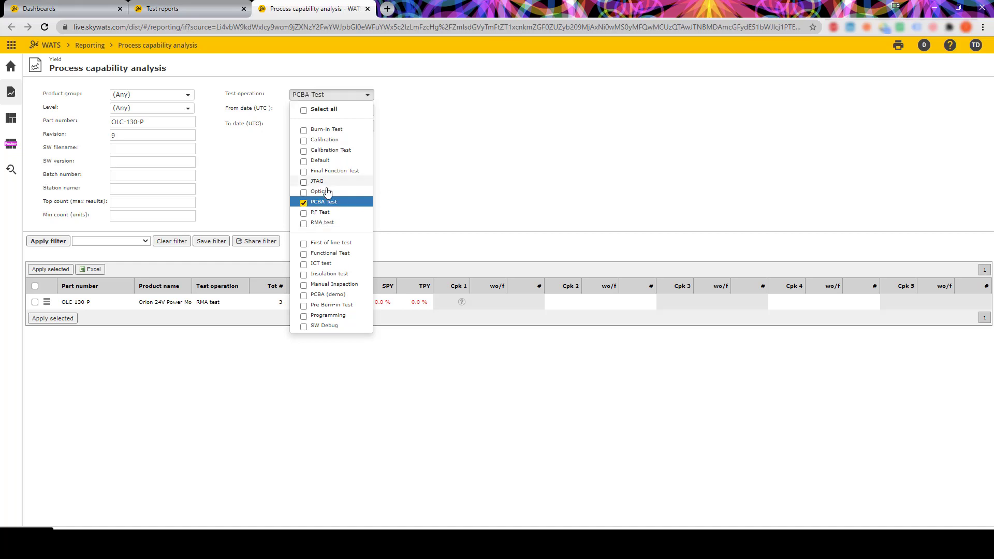
left_click(421, 170)
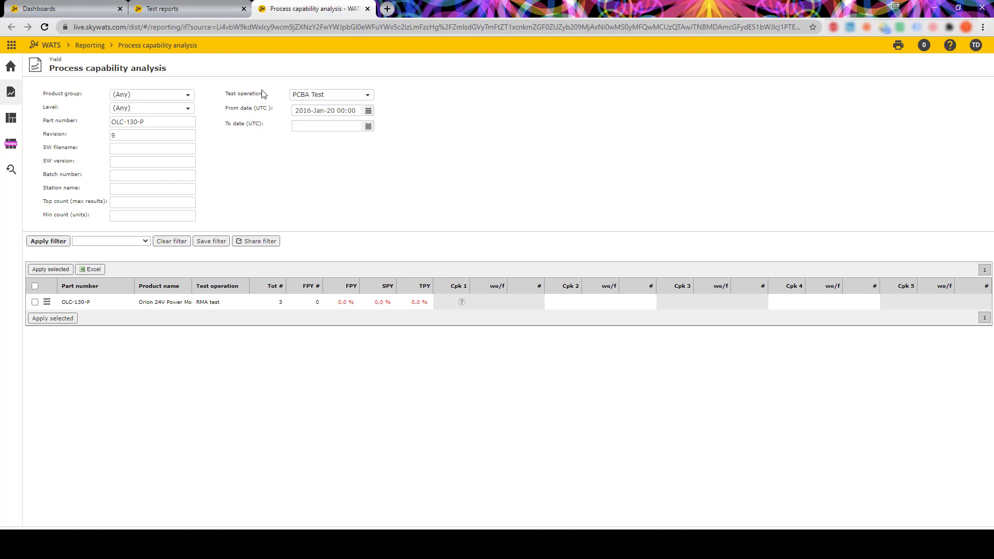
left_click(50, 243)
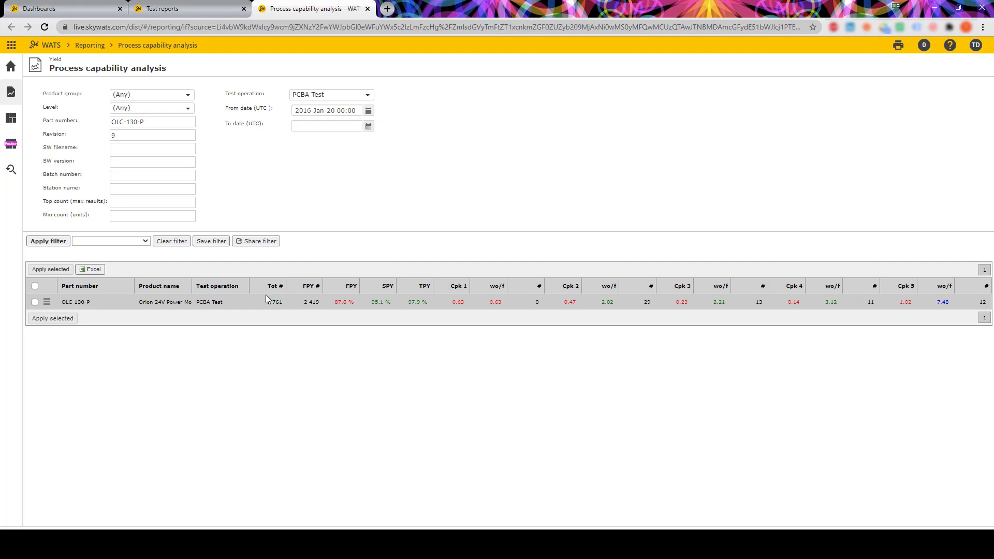
Step: List the step measurements for the OLC-130-P PCBA Test result and open the step details of Measure Isolated 12V
left_click(35, 303)
left_click(49, 270)
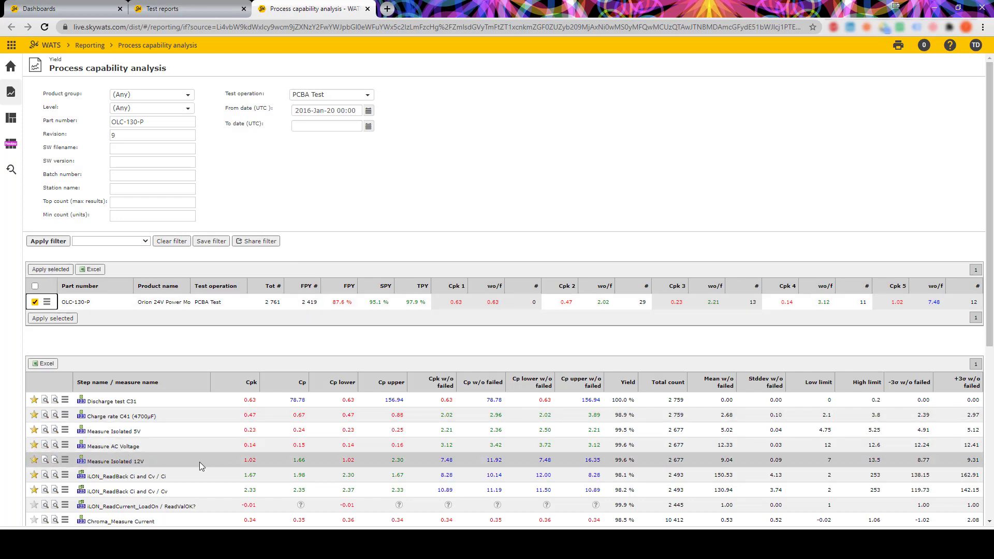
scroll(212, 461, "down", 1)
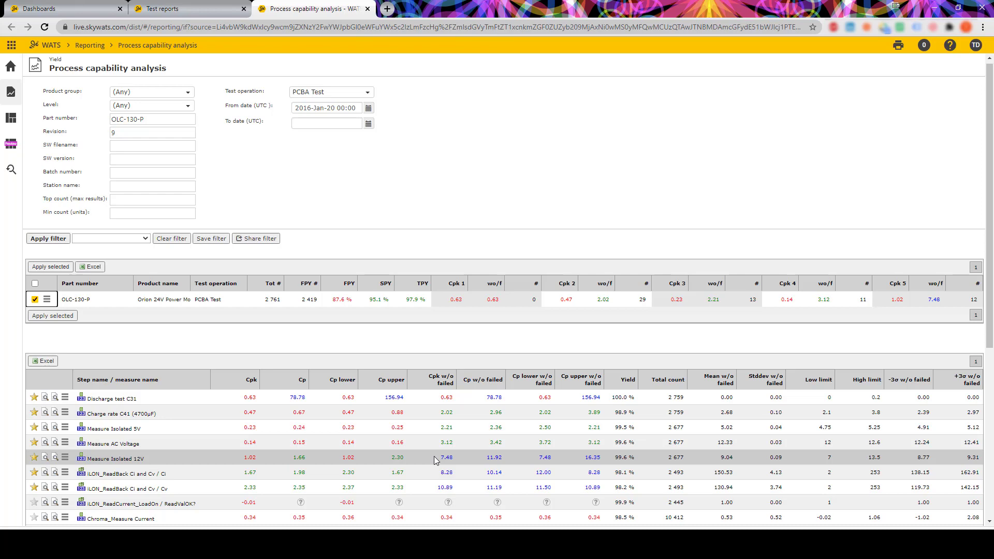
left_click(55, 458)
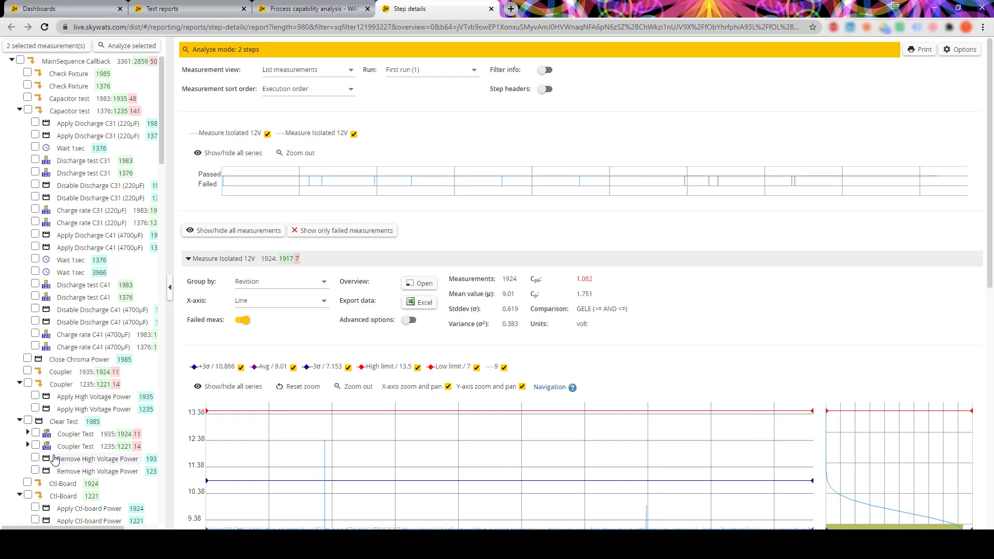
Step: Exclude failed measurements from the first Measure Isolated 12V chart and inspect its upper limit
scroll(195, 343, "down", 3)
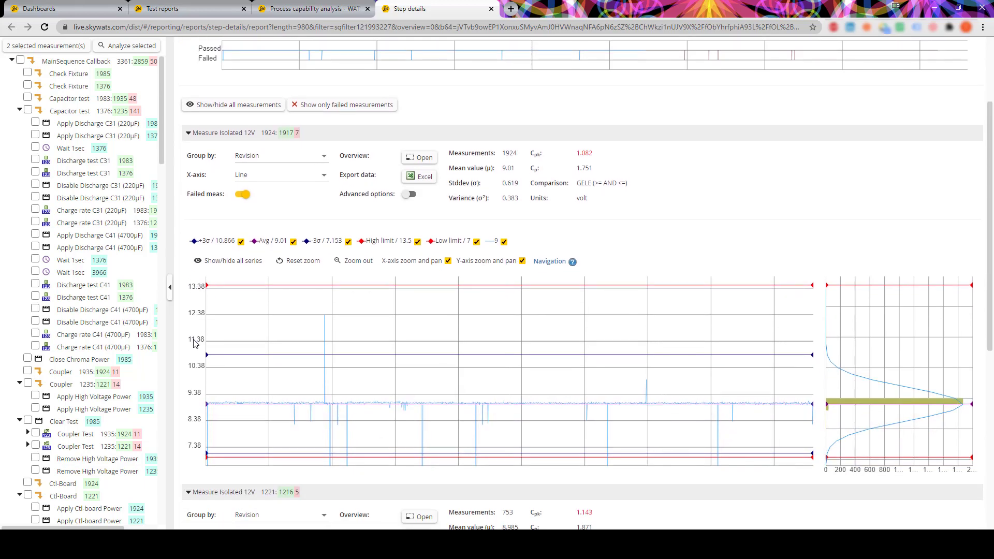
scroll(194, 343, "down", 1)
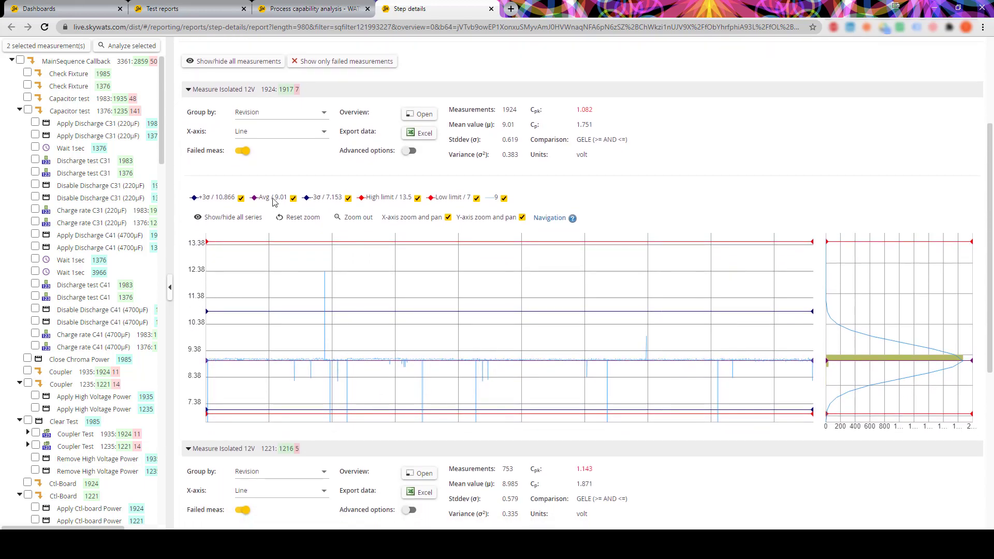
left_click(243, 152)
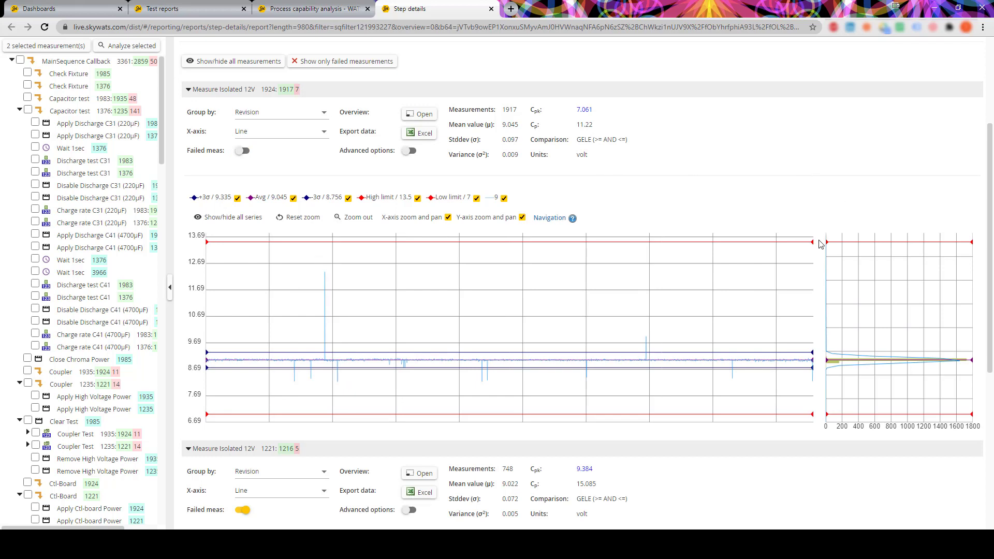
mouse_move(813, 244)
Step: Open the UUT report of the first low outlier in the Measure Isolated 12V chart and review its header and steps
mouse_move(296, 384)
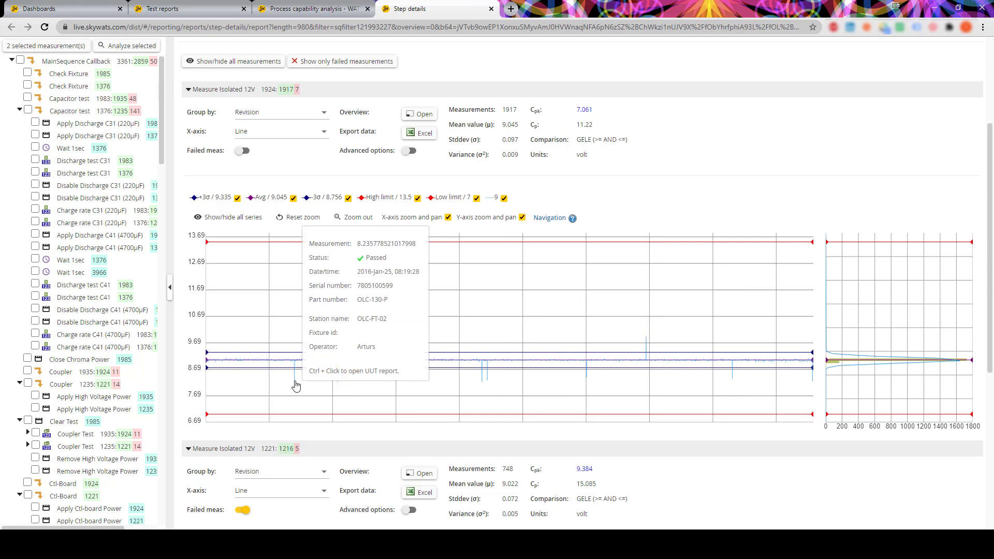
left_click(296, 385, "ctrl")
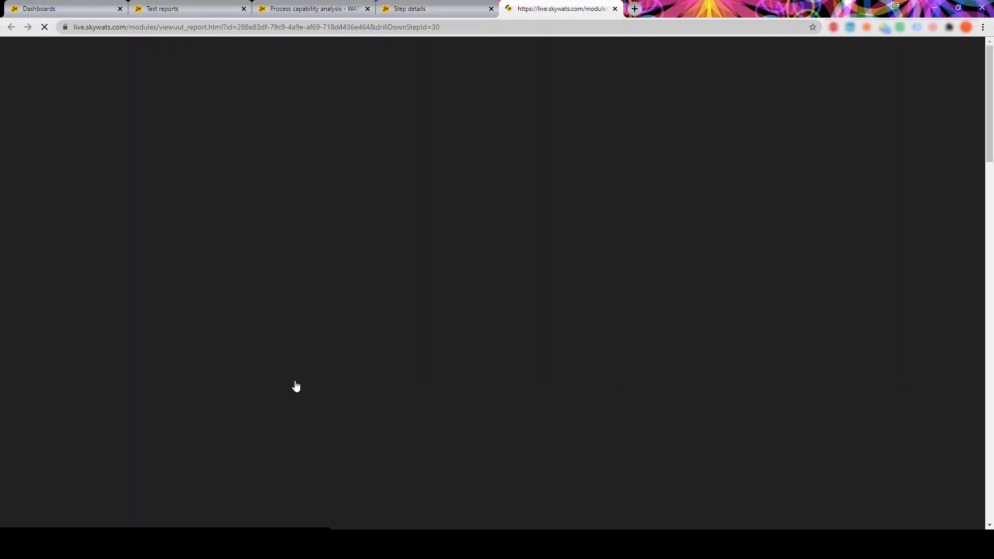
scroll(296, 385, "down", 3)
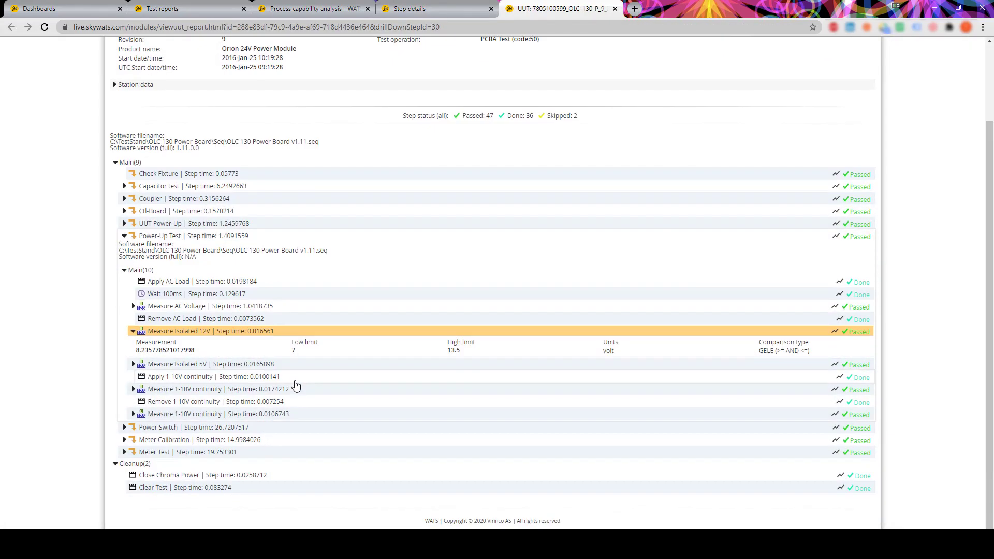
scroll(296, 385, "up", 3)
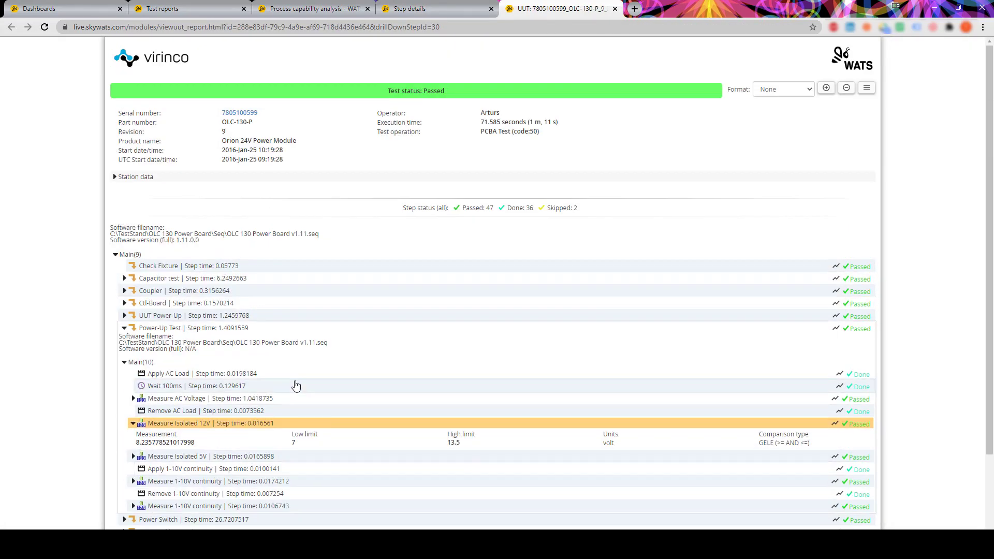
Step: Open the outlier unit's serial number history, expand its OLC-130-P tests, and locate the same serial number among the RMA test reports
left_click(238, 114)
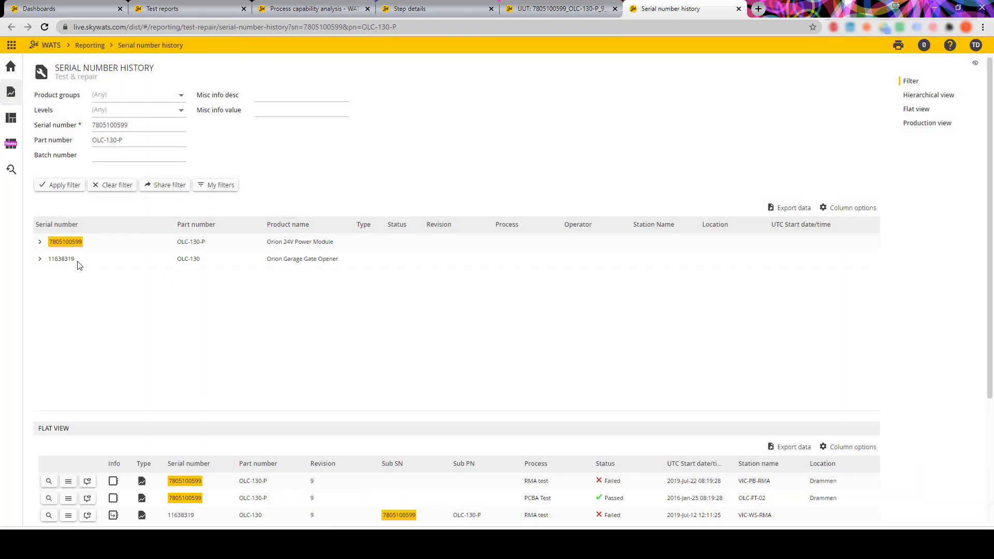
left_click(40, 243)
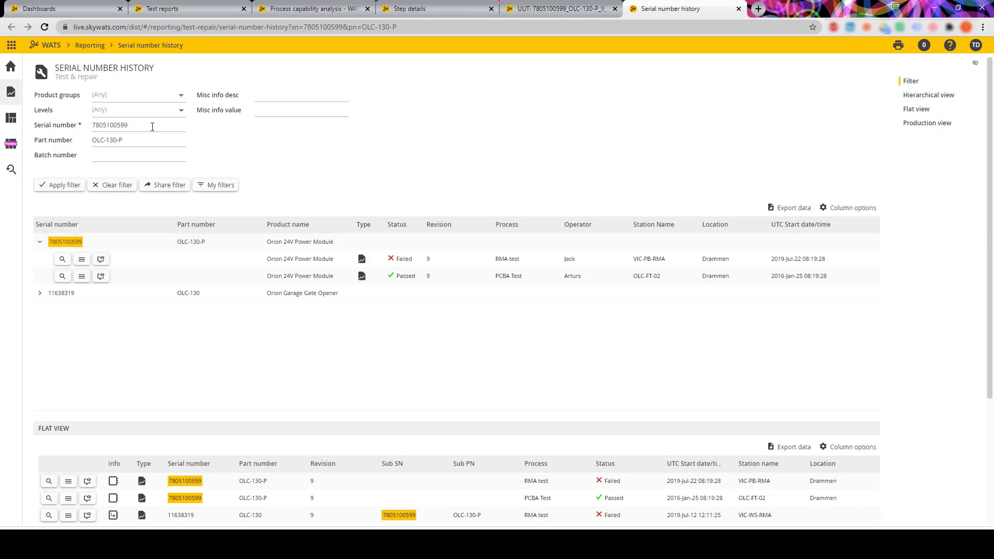
left_click(191, 10)
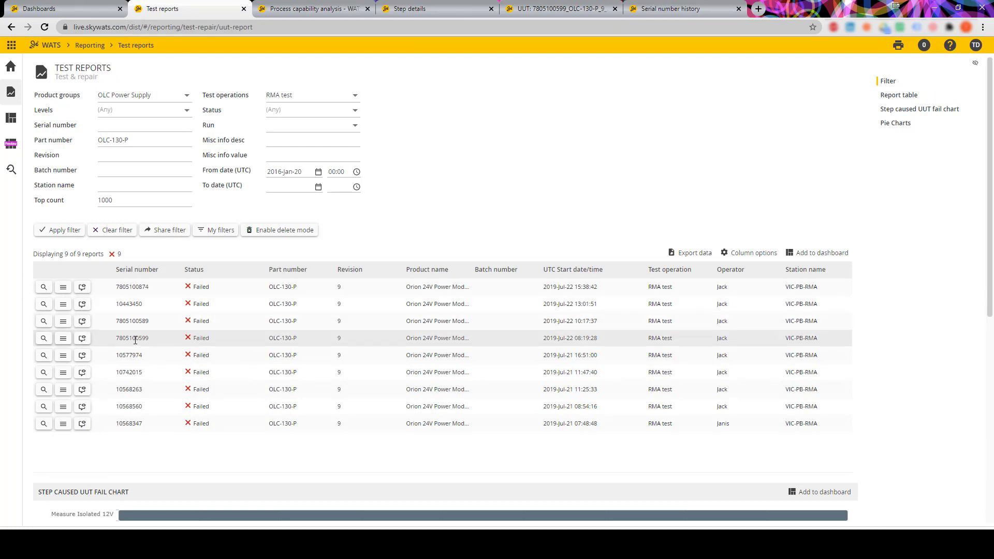
left_click_drag(139, 340, 151, 342)
left_click(152, 343)
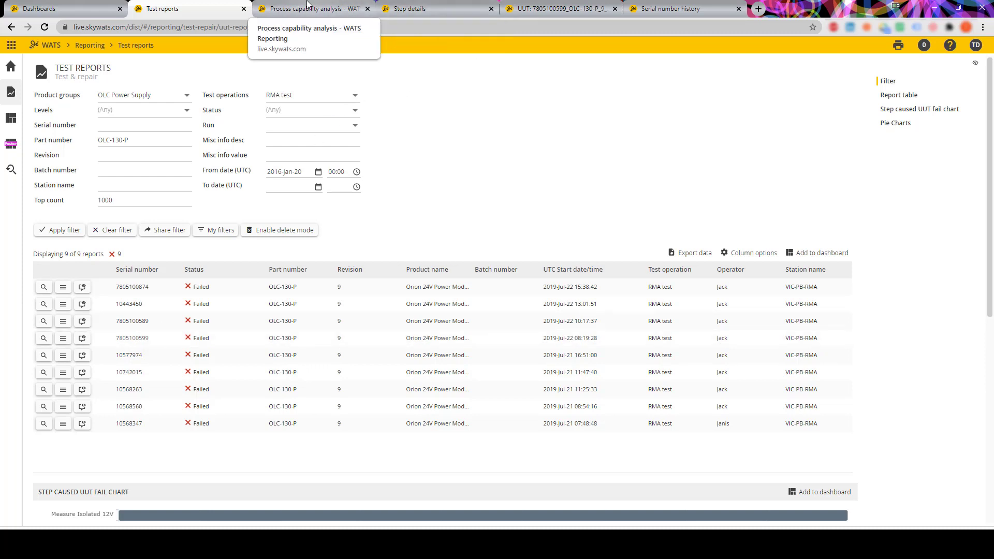
Step: Compare the Measure Isolated 12V outliers from the original PCBA tests with the failed OLC-130-P RMA test reports
left_click(324, 8)
scroll(409, 262, "down", 1)
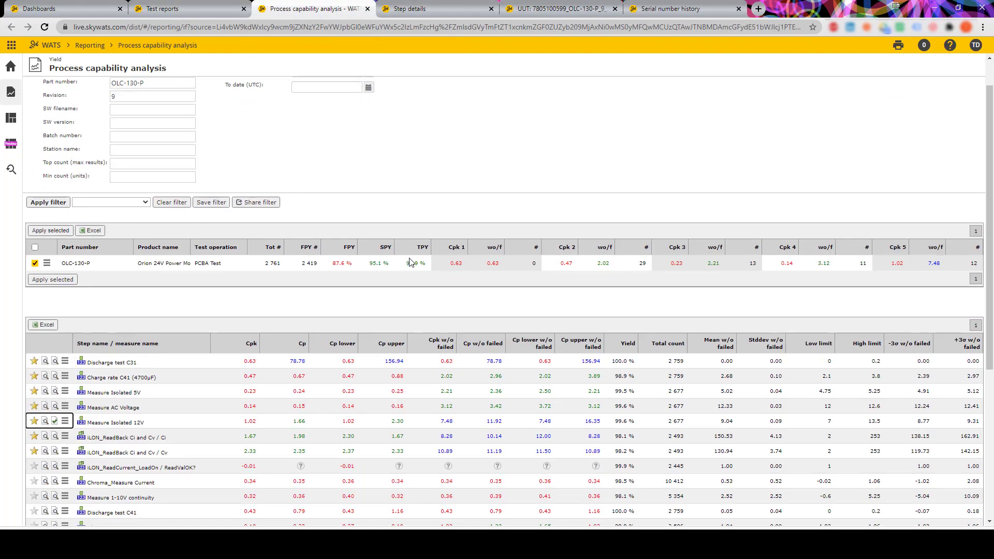
left_click(409, 7)
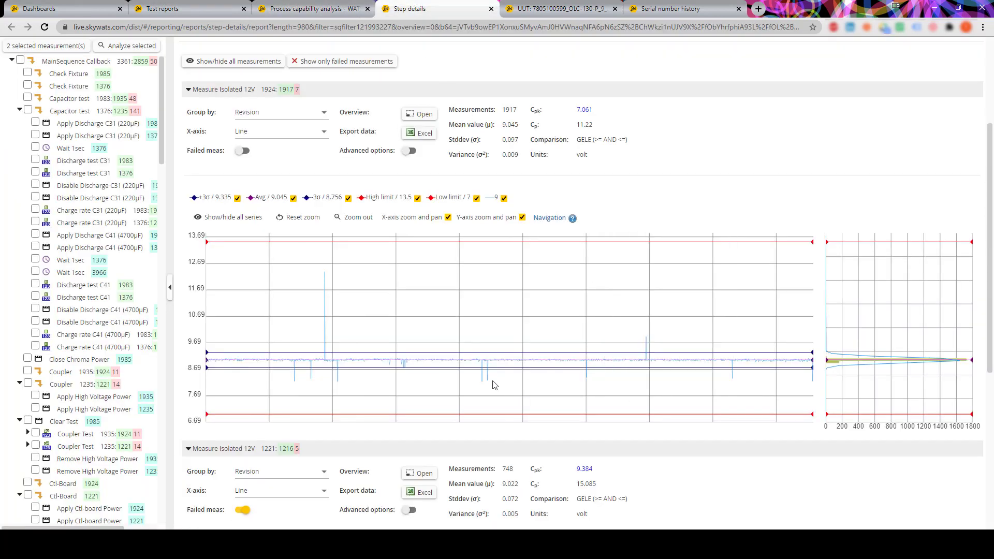
mouse_move(481, 386)
left_click(174, 6)
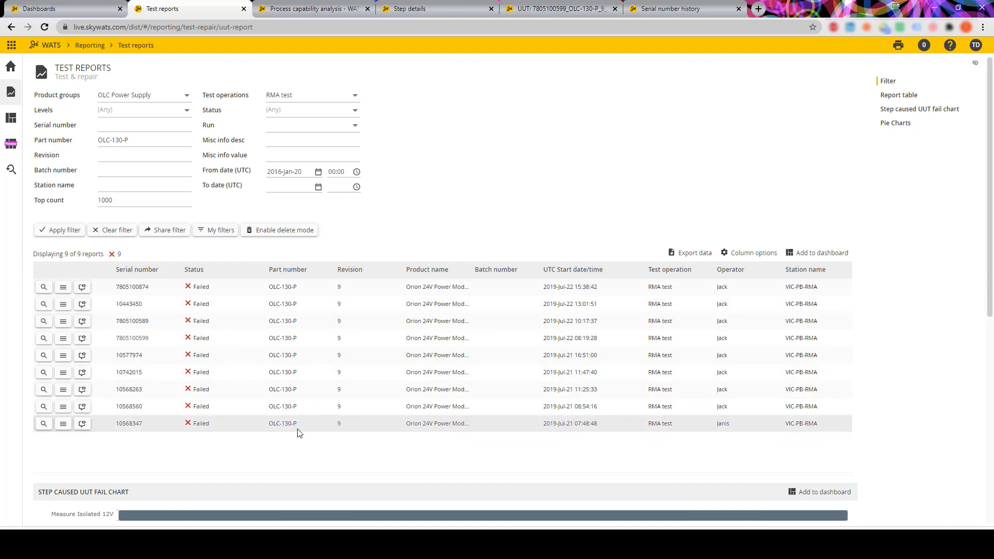
left_click(434, 7)
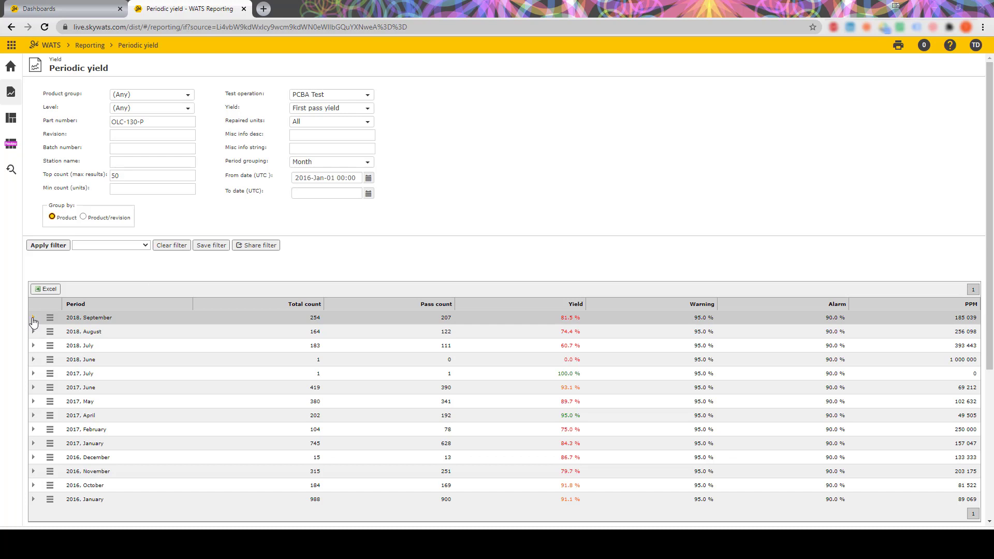
Step: Expand September 2018 in the OLC-130-P periodic yield and open the serial number history of the unit that passed in run 19
left_click(33, 318)
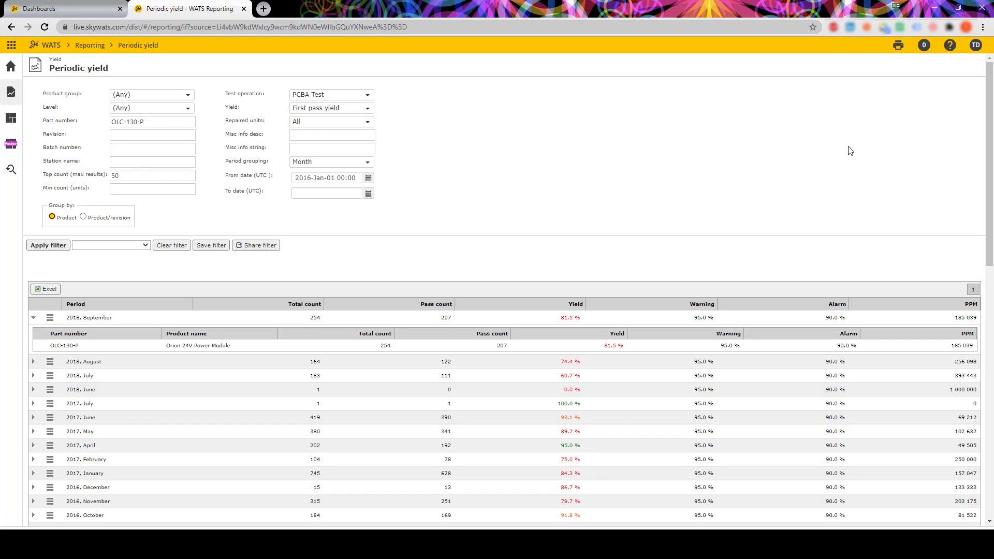
scroll(849, 151, "down", 15)
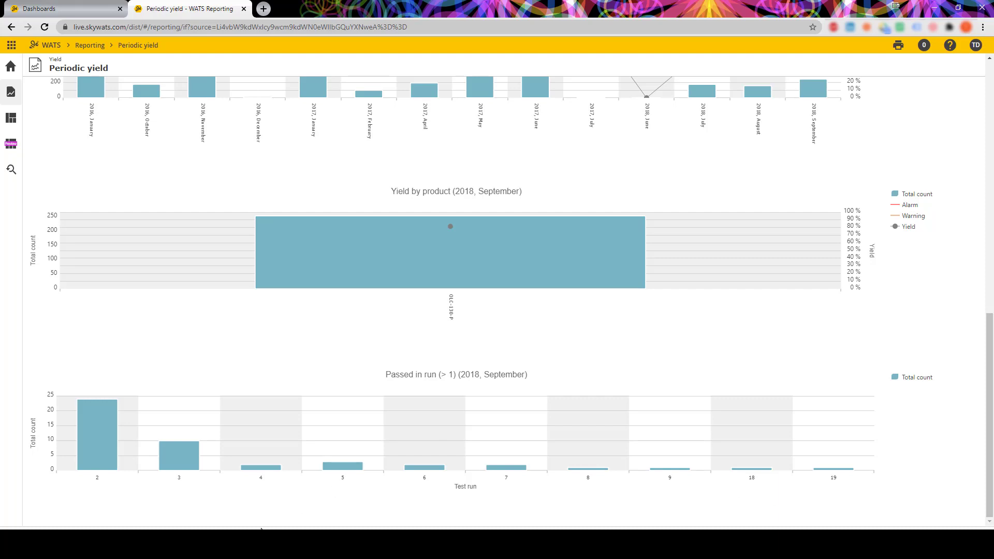
mouse_move(101, 468)
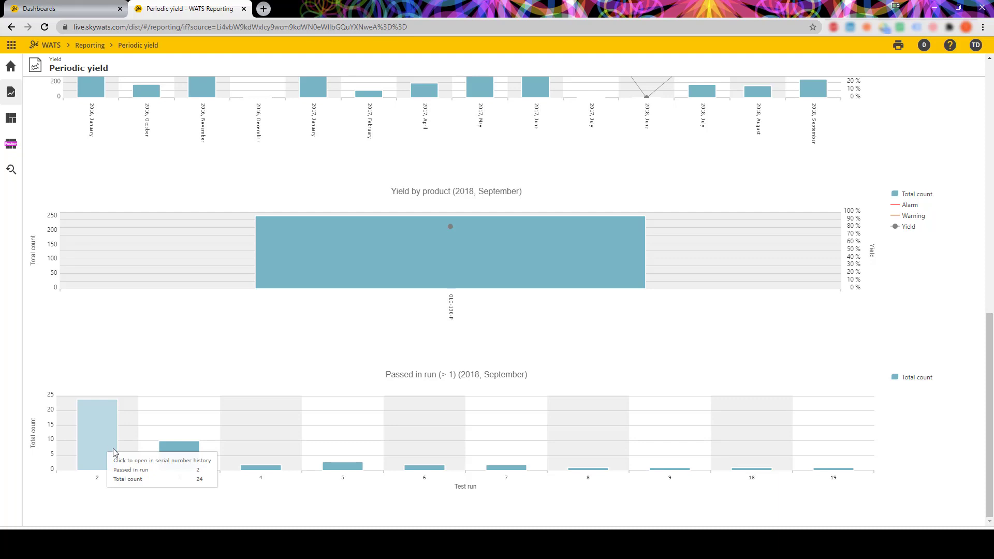
mouse_move(172, 449)
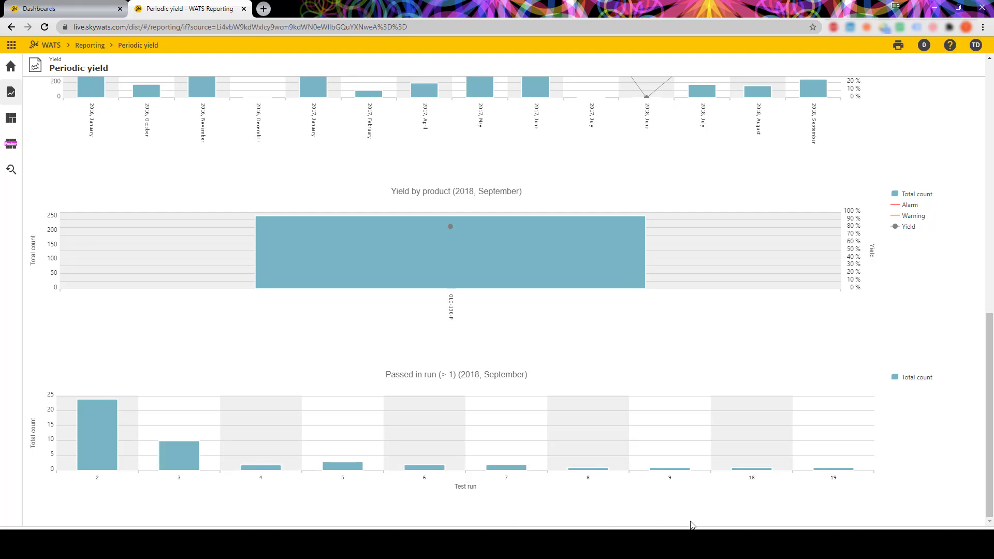
mouse_move(831, 474)
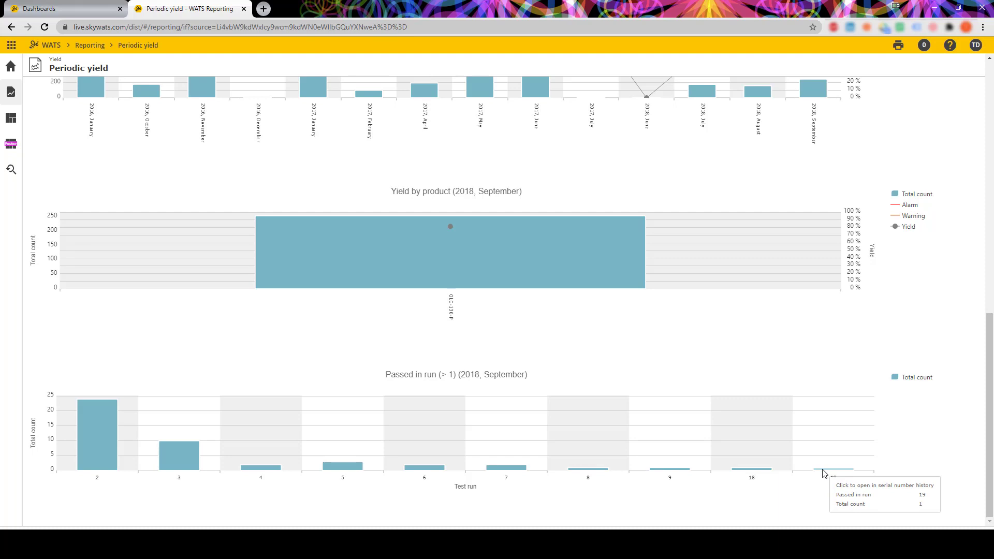
left_click(823, 473)
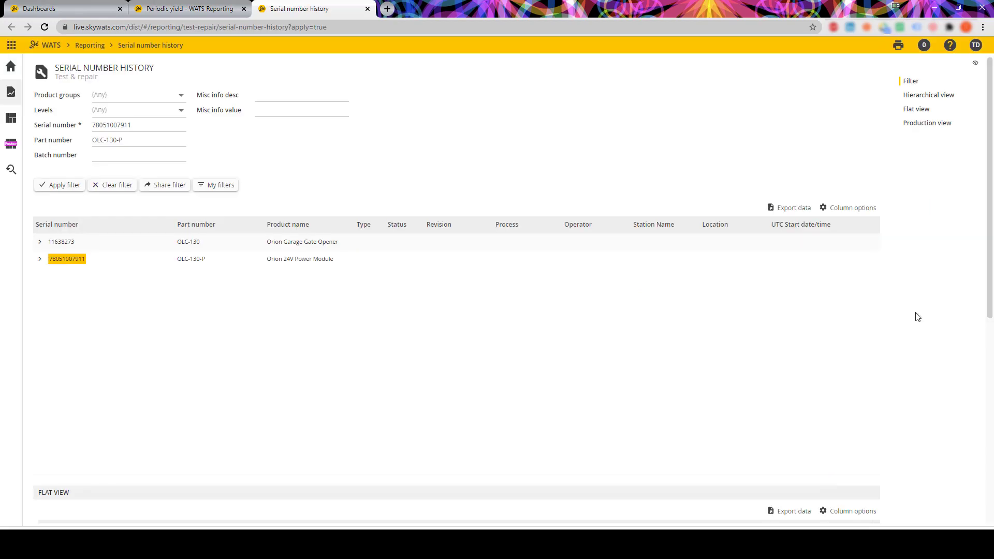
Step: Review the unit's flat-view test history, comparing status, date and station across the PCBA, Final Function and RMA tests
scroll(927, 303, "down", 5)
scroll(930, 304, "down", 2)
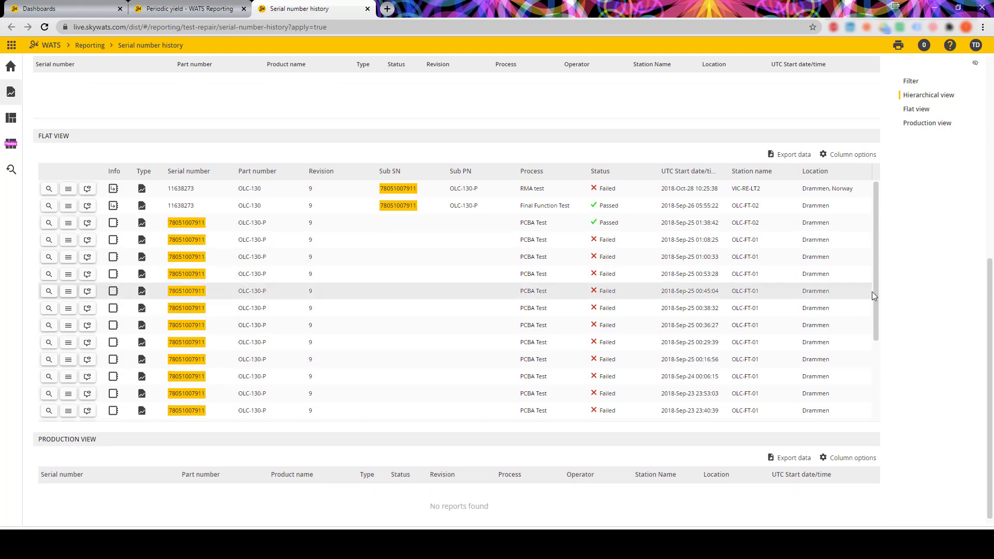
left_click_drag(874, 301, 868, 413)
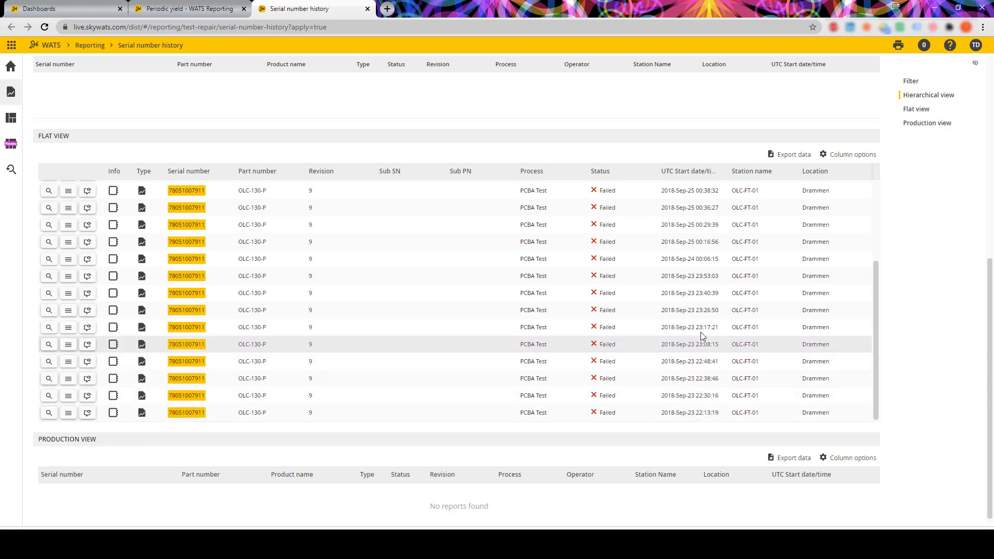
scroll(697, 268, "up", 1)
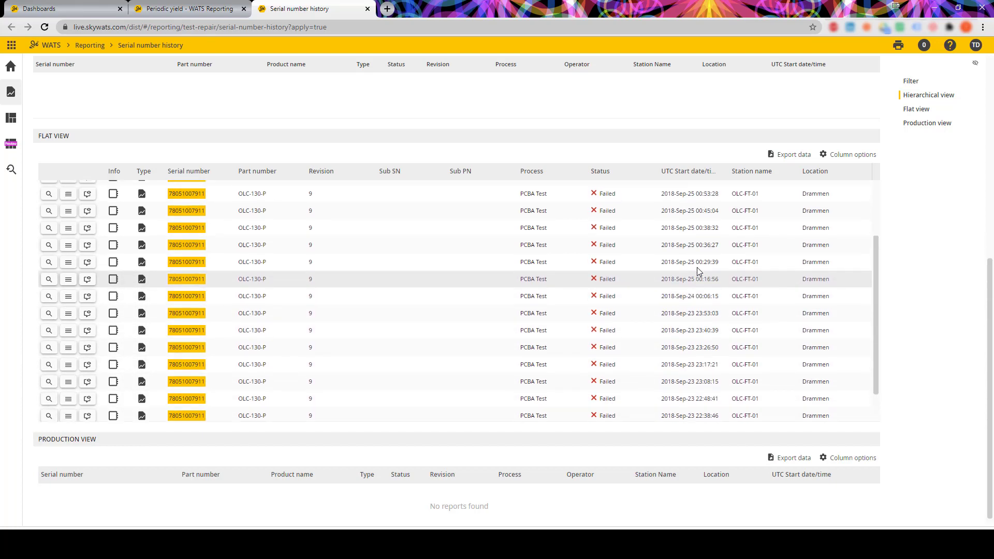
scroll(697, 267, "up", 1)
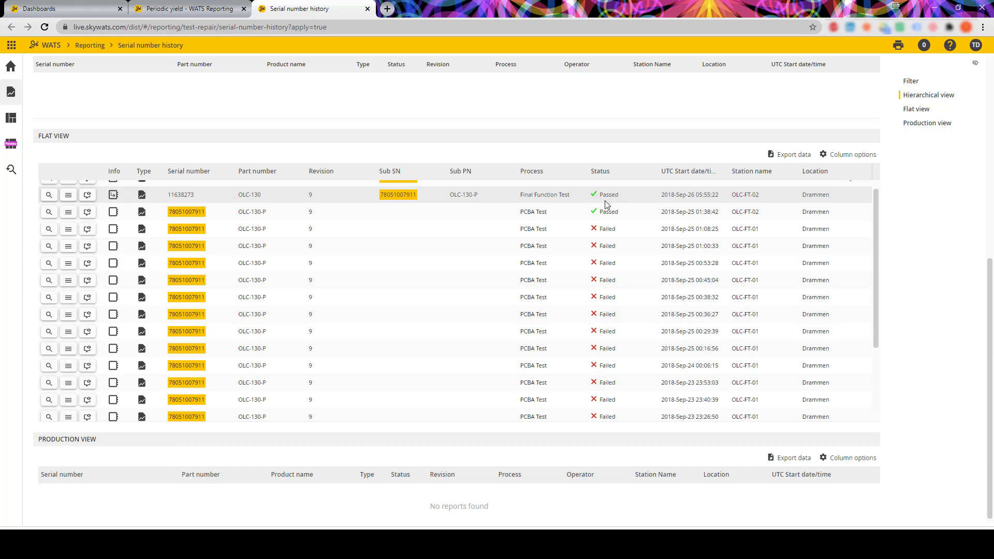
scroll(606, 204, "up", 1)
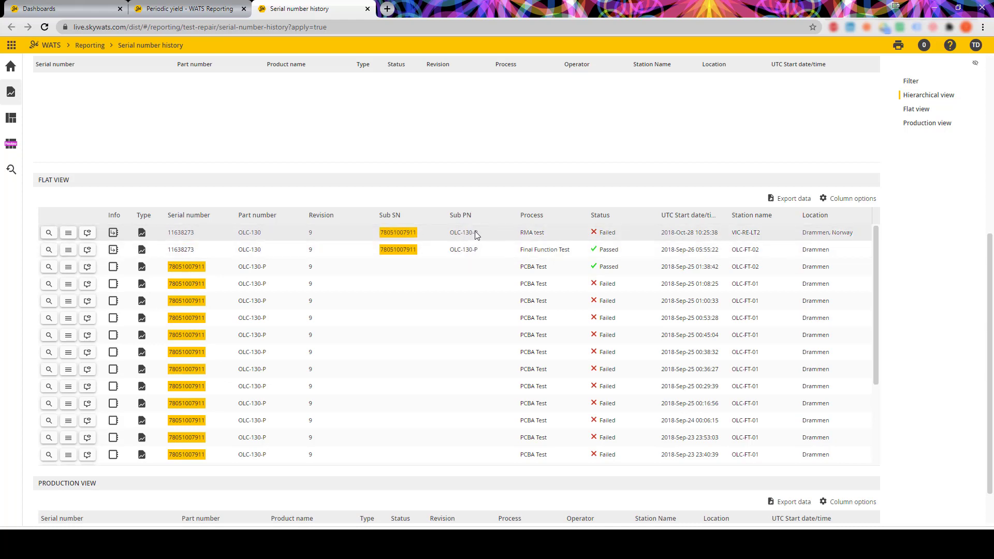
Step: Open Test step yield & analysis from the unit's passed PCBA Test report
left_click(303, 218)
left_click(68, 267)
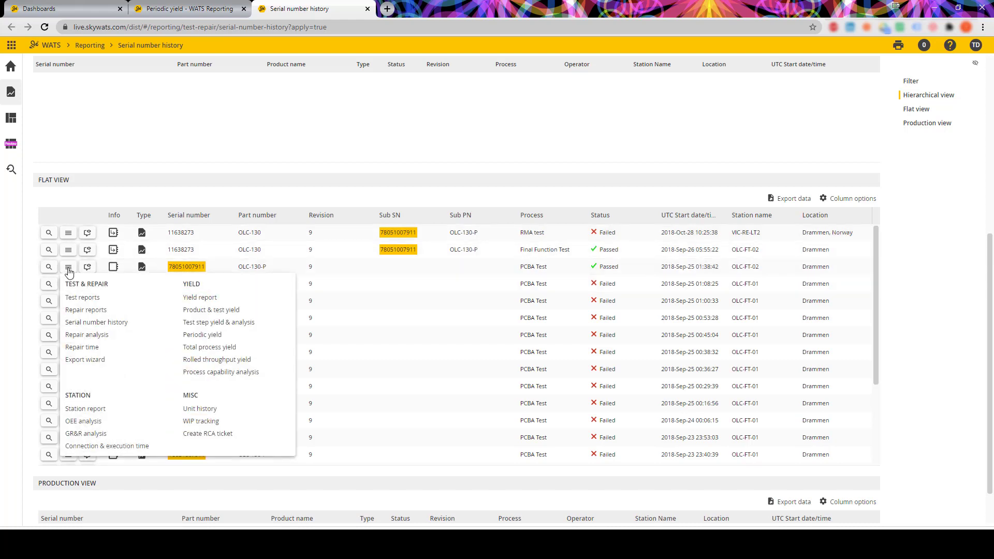
left_click(216, 326)
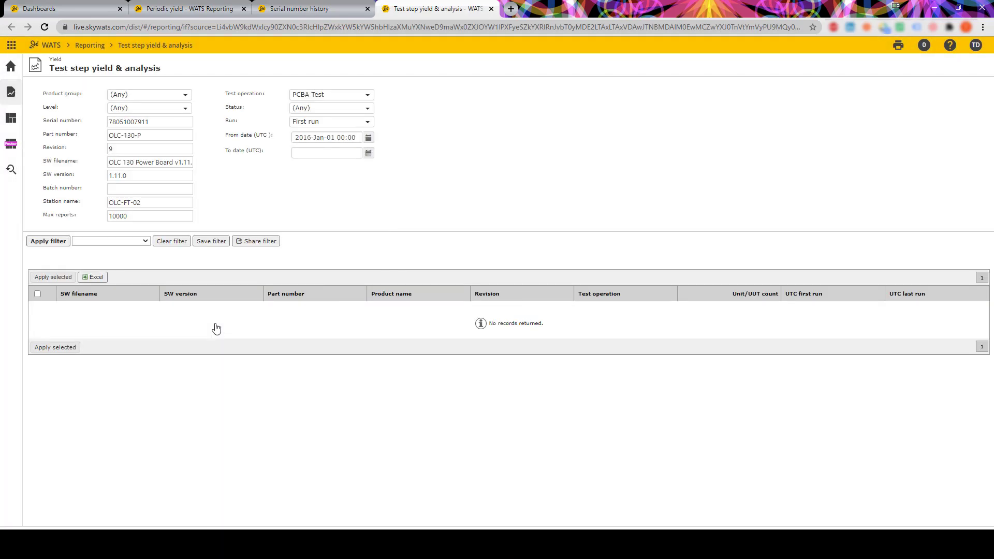
Step: Clear the revision, SW filename, SW version, station name and max reports filters, keeping the serial and part numbers
double_click(142, 152)
key("BackSpace")
triple_click(143, 164)
key("BackSpace")
triple_click(134, 175)
key("BackSpace")
triple_click(143, 202)
key("BackSpace")
triple_click(139, 215)
key("BackSpace")
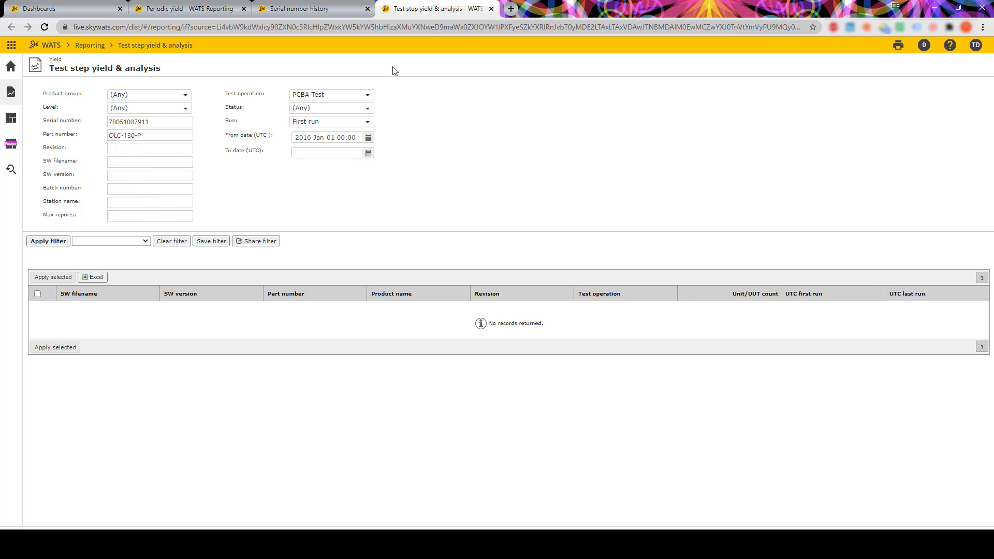
Step: Set the run filter to All, apply it, and analyze the OLC 130 Power Board v1.11 and v1.12 sequences together
left_click(333, 123)
left_click(303, 133)
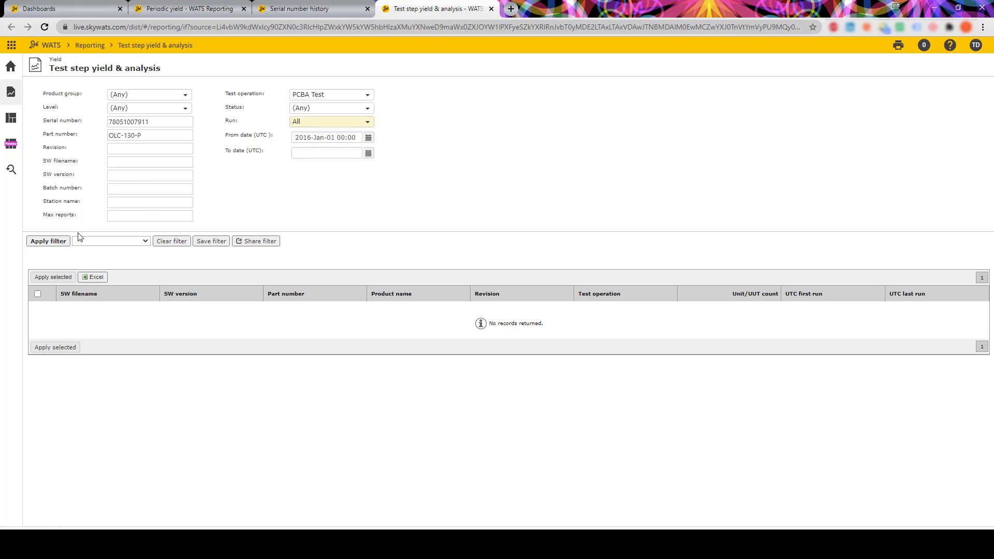
left_click(52, 243)
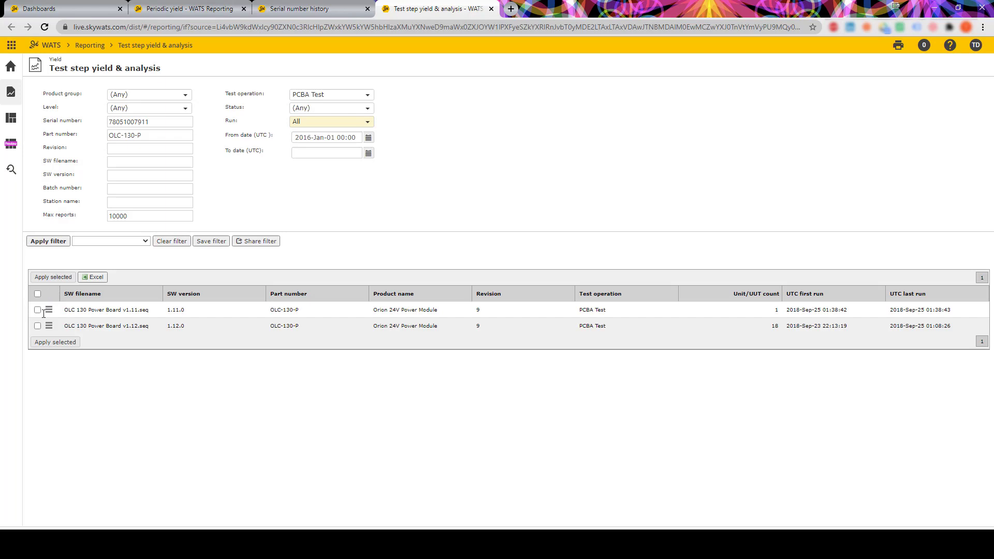
left_click(37, 310)
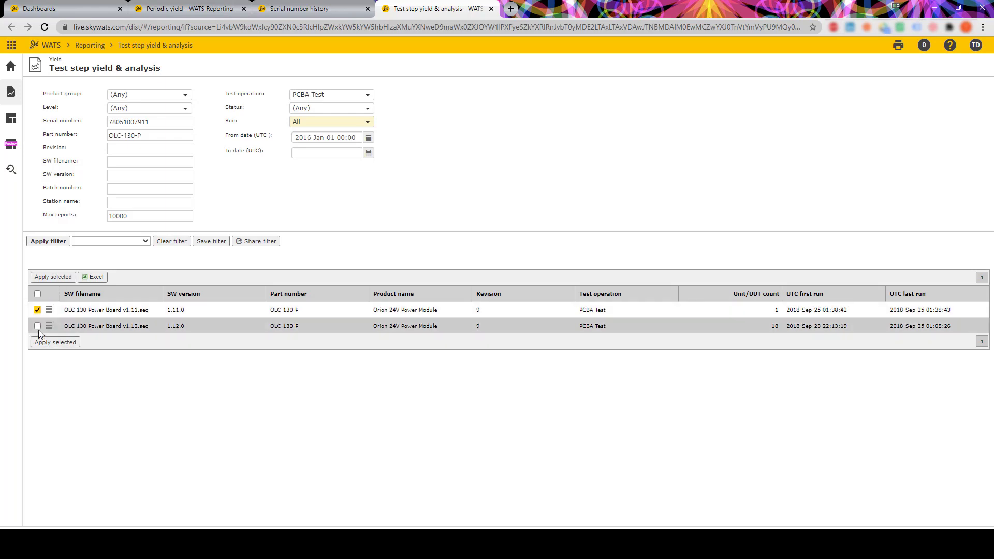
left_click(38, 327)
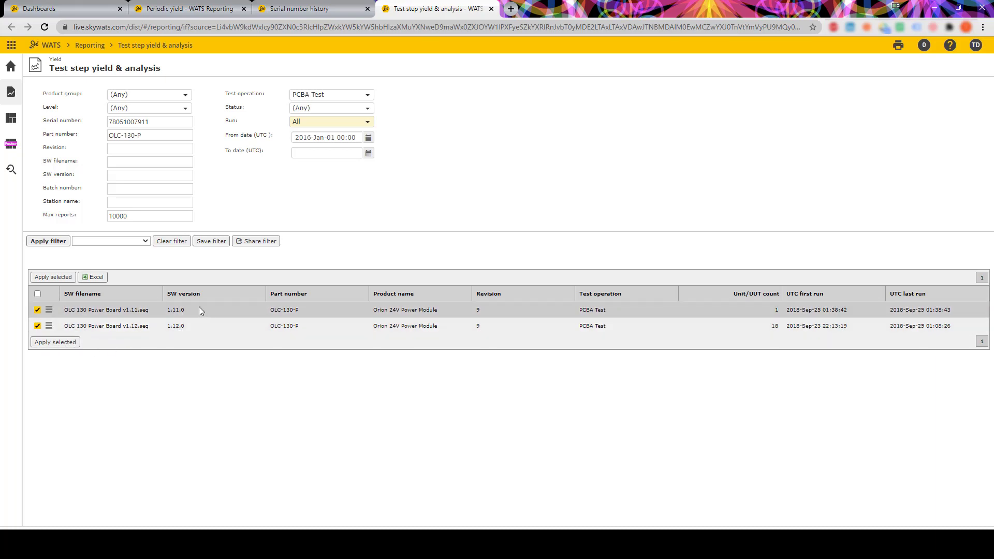
left_click(54, 343)
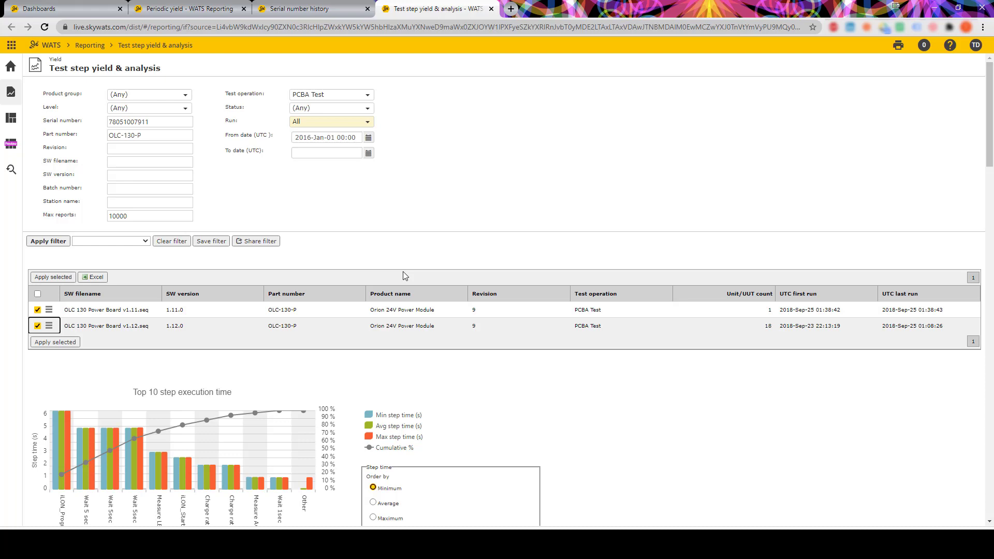
Step: Open the step details of the Charge rate C41 (4700µF) failures and inspect the measurements against the high limit
scroll(403, 272, "down", 8)
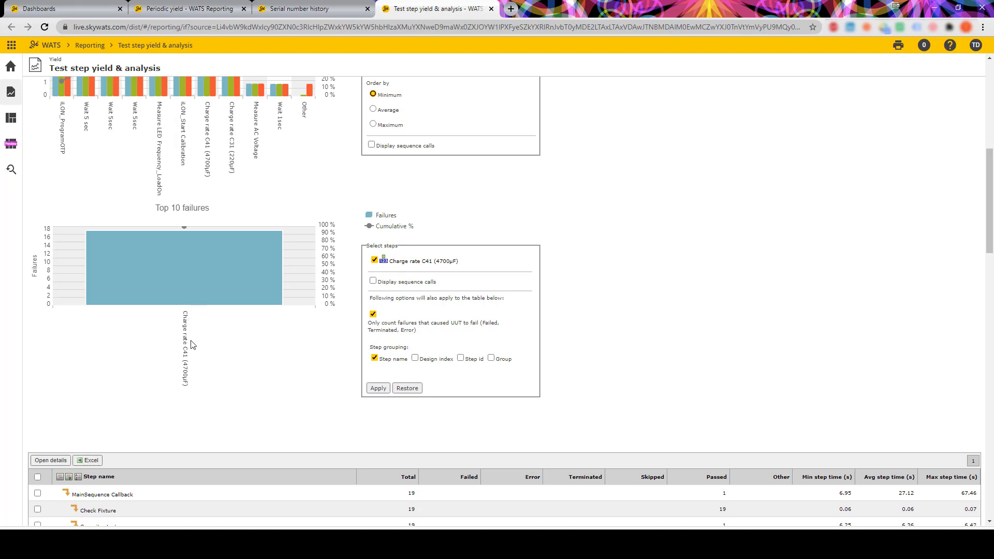
left_click(207, 255)
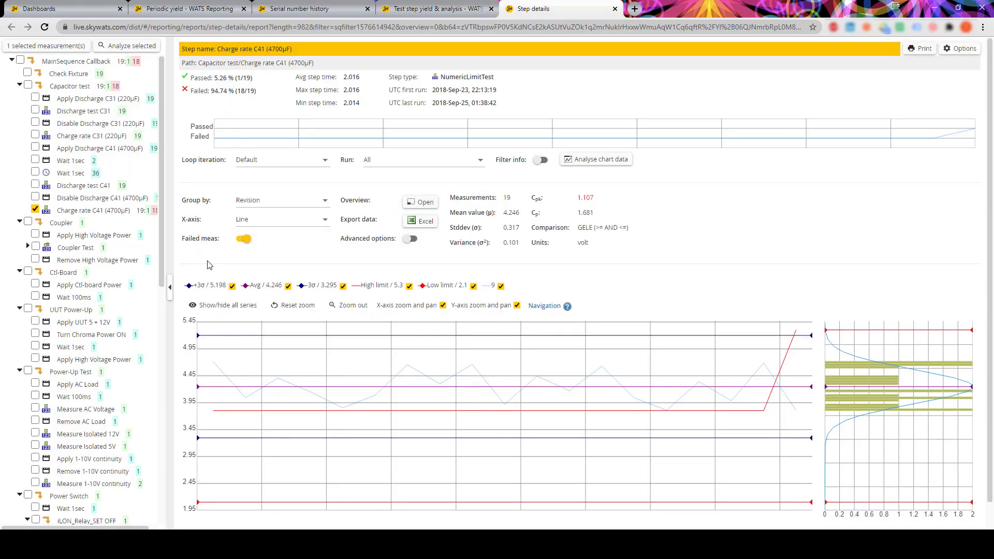
scroll(207, 259, "down", 1)
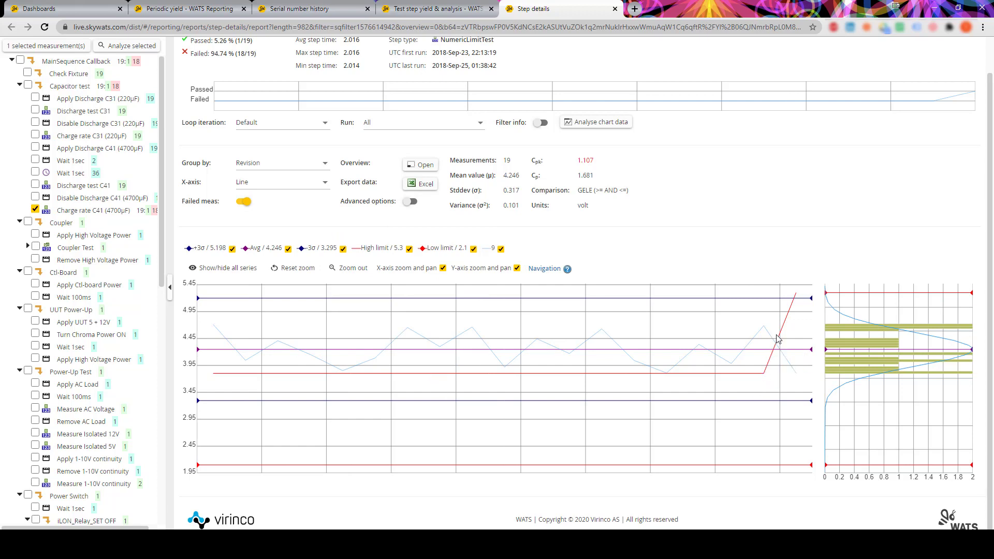
mouse_move(799, 296)
mouse_move(800, 377)
mouse_move(762, 332)
scroll(182, 242, "up", 1)
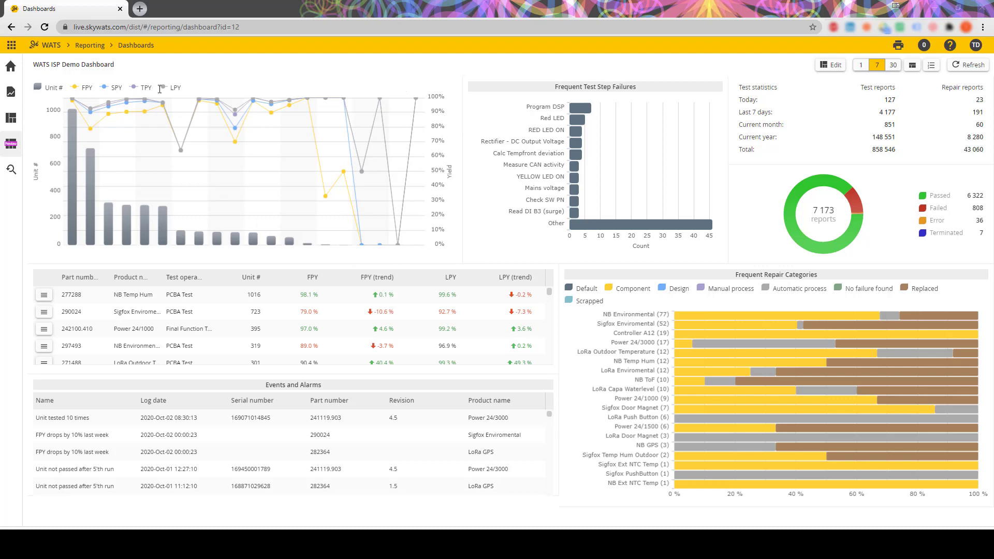
Step: Examine the yield chart, frequent test step failures and frequent repair categories on the WATS ISP Demo Dashboard
mouse_move(190, 253)
left_click(587, 107)
mouse_move(683, 335)
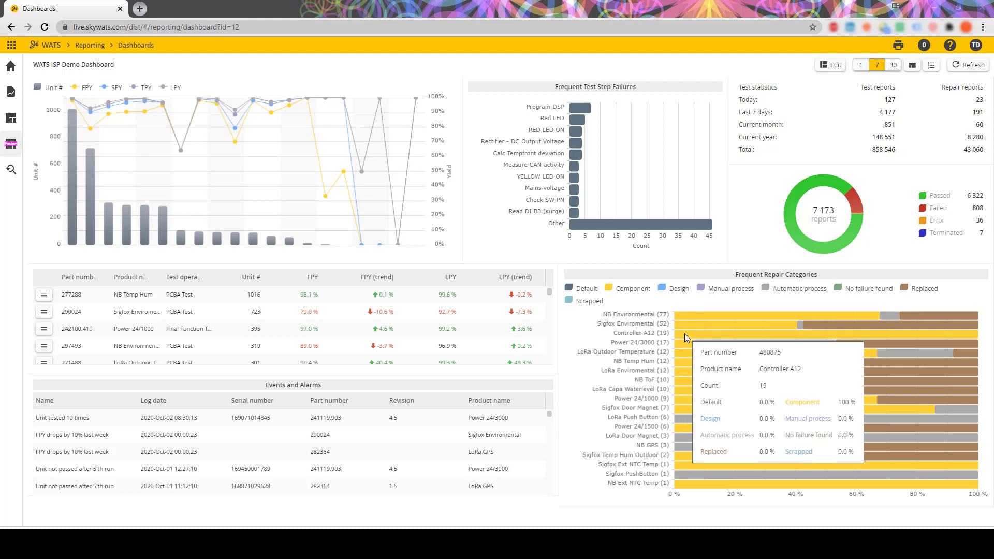